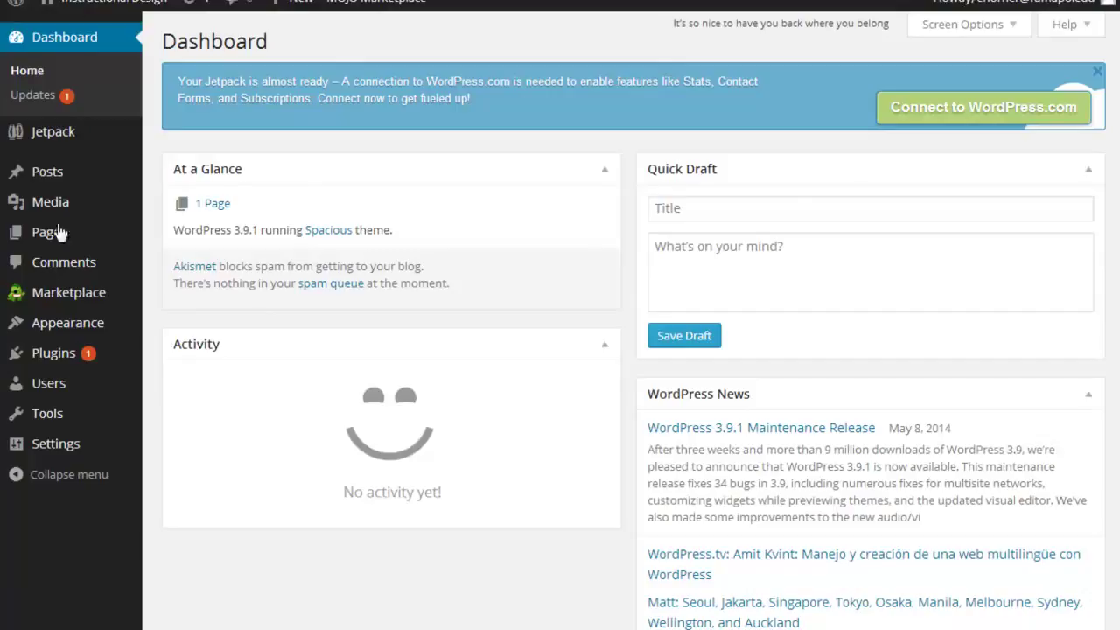
Step: Bring up the Appearance menu in the WordPress dashboard sidebar
{"action": "mouse_move", "coordinate": [45, 329]}
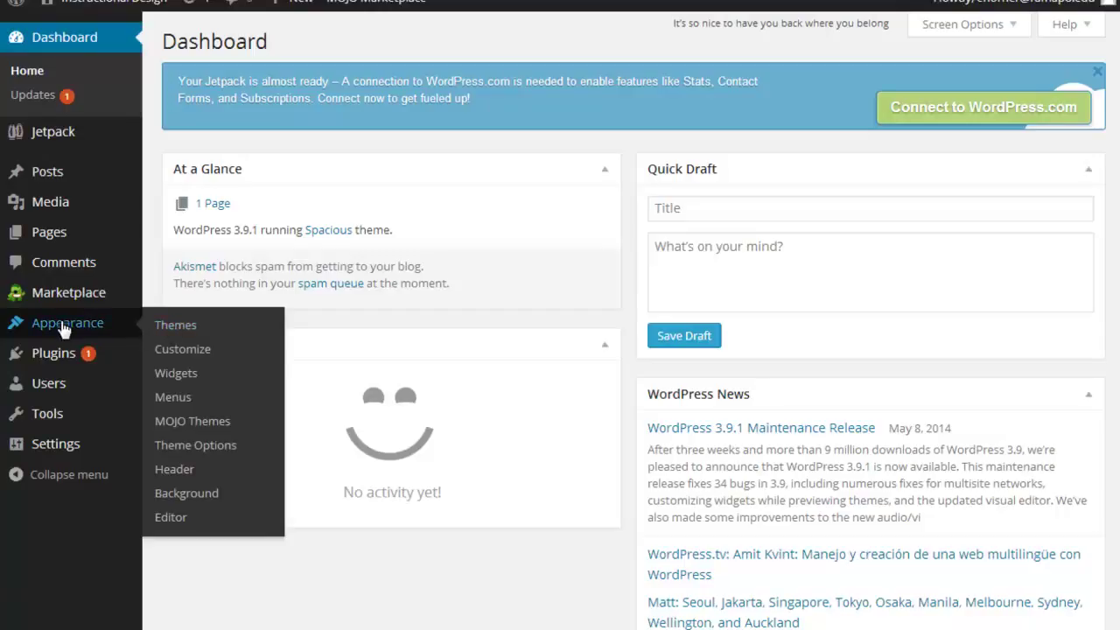
{"action": "left_click", "coordinate": [55, 328]}
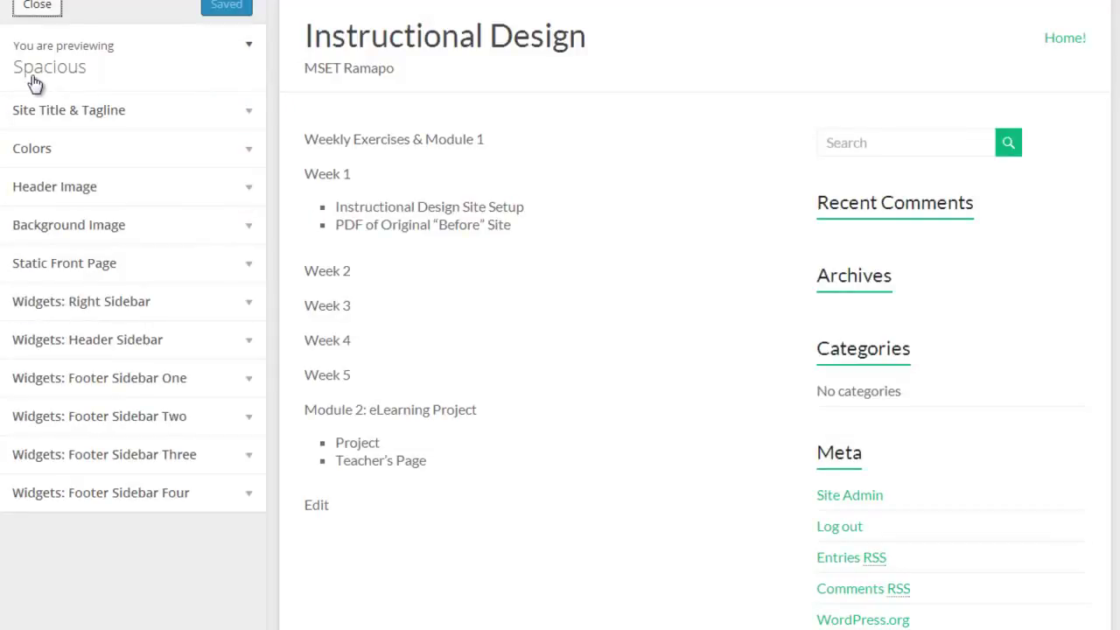
{"action": "left_click", "coordinate": [68, 123]}
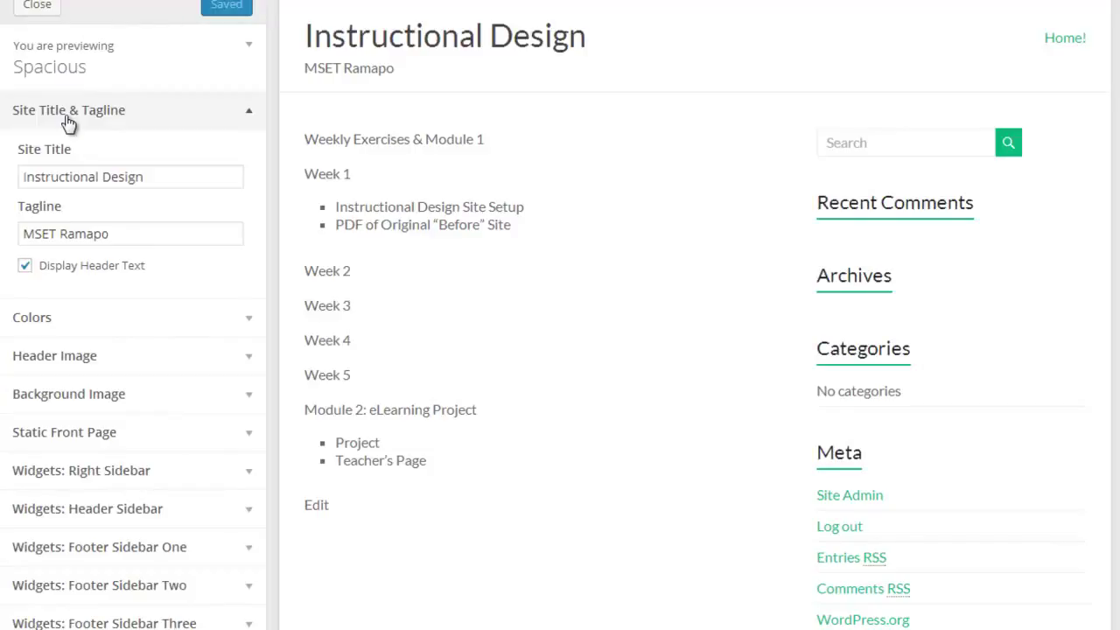
{"action": "left_click", "coordinate": [69, 123]}
{"action": "left_click", "coordinate": [59, 156]}
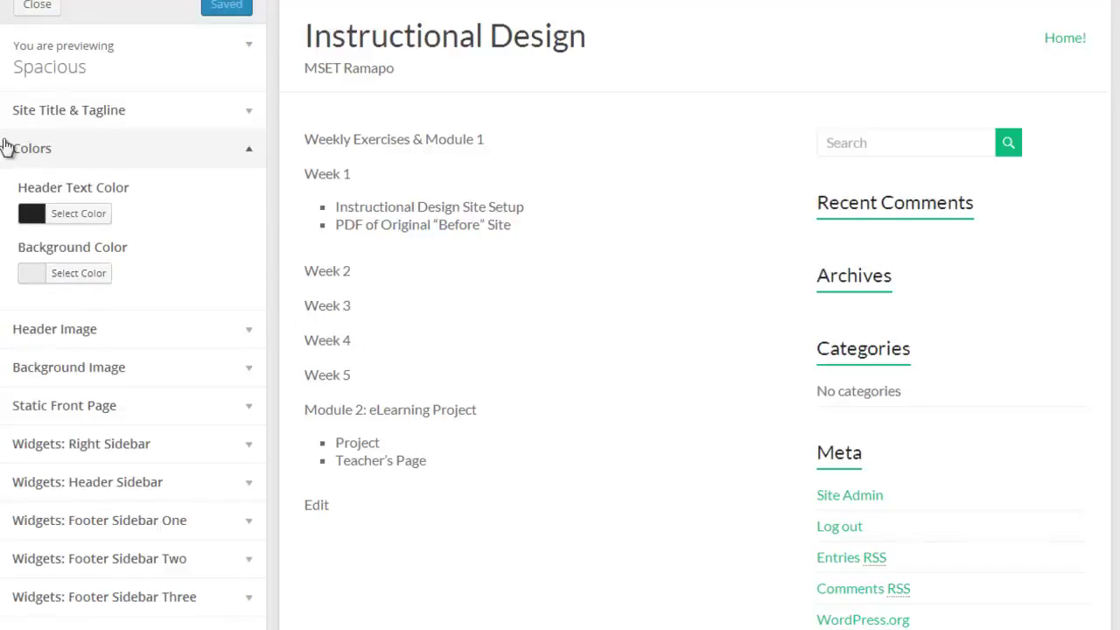
{"action": "left_click", "coordinate": [38, 156]}
{"action": "left_click", "coordinate": [33, 190]}
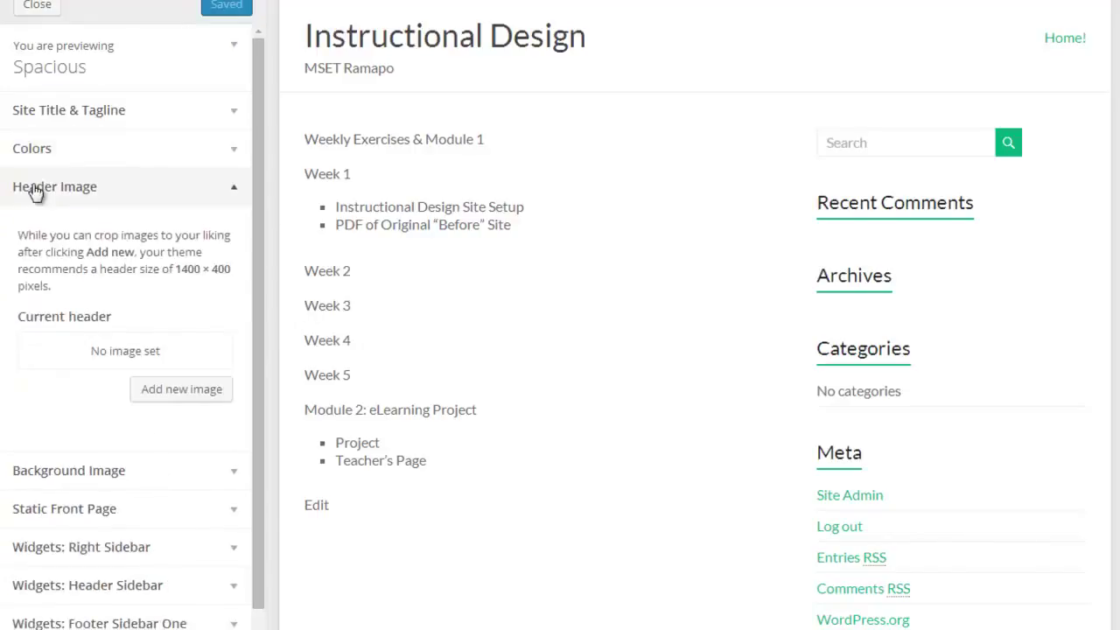
{"action": "left_click", "coordinate": [33, 191]}
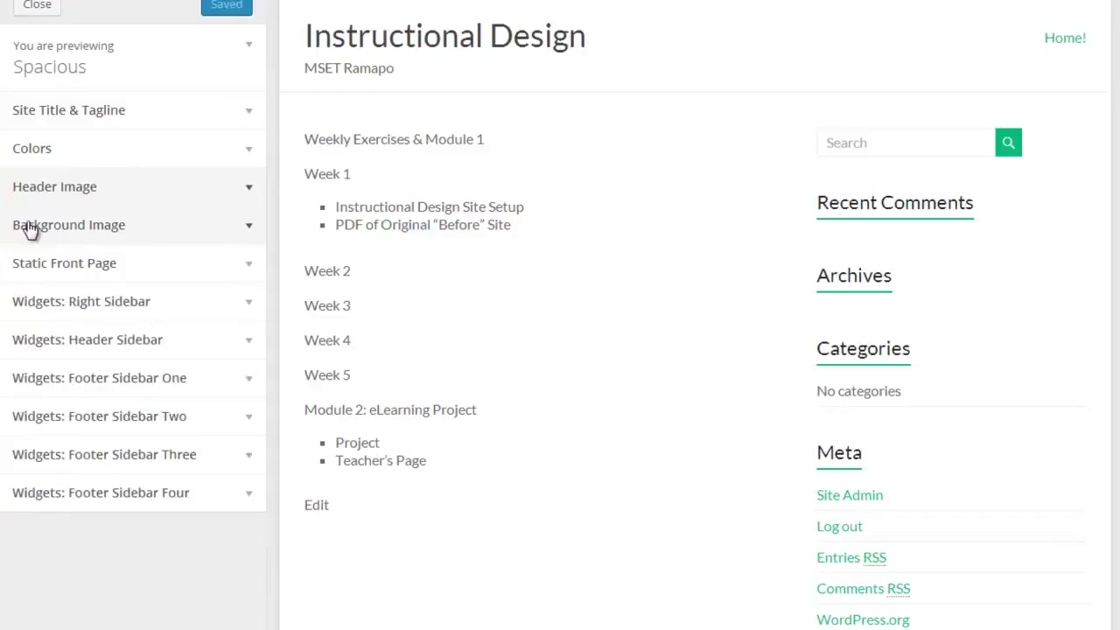
{"action": "left_click", "coordinate": [30, 227]}
{"action": "left_click", "coordinate": [30, 227]}
{"action": "left_click", "coordinate": [29, 268]}
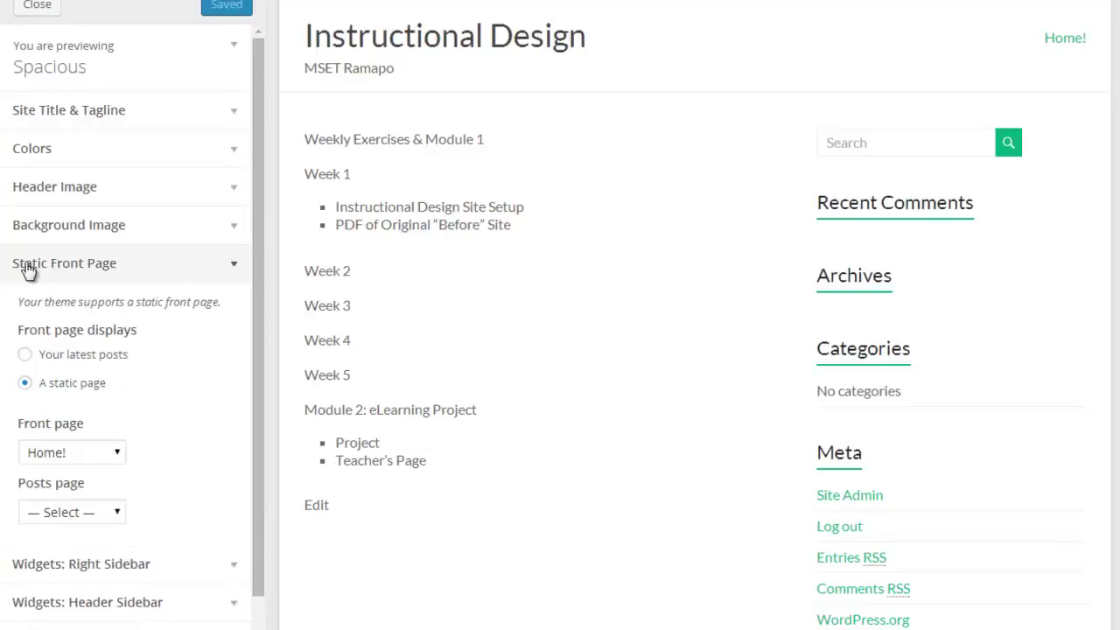
{"action": "left_click", "coordinate": [26, 271]}
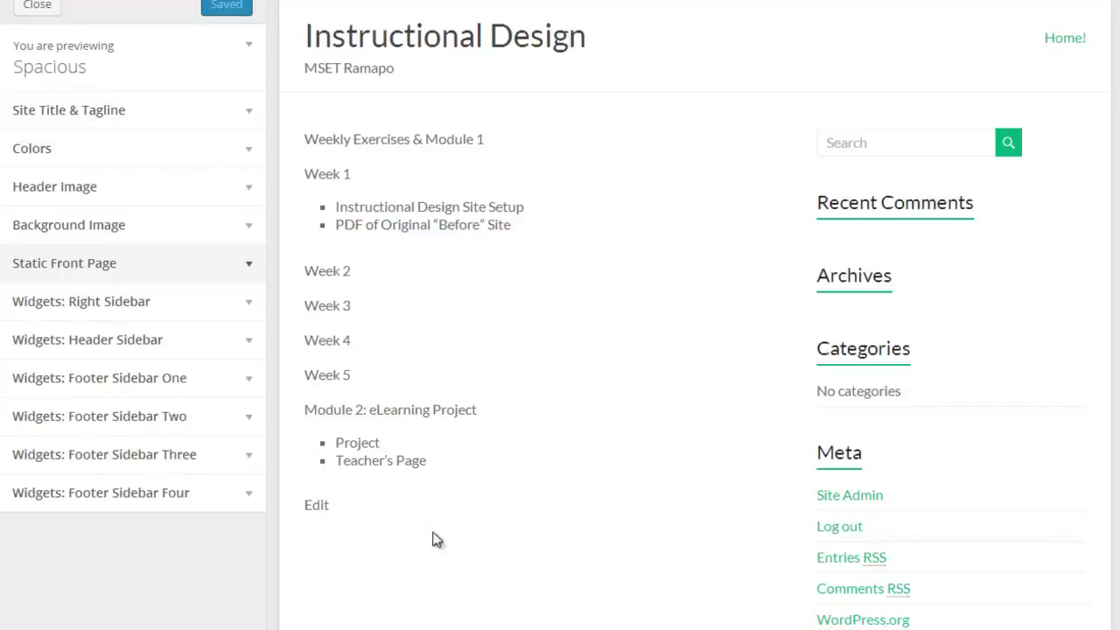
Step: Leave the Customizer and return to the Themes page
{"action": "left_click", "coordinate": [38, 6]}
{"action": "mouse_move", "coordinate": [39, 10]}
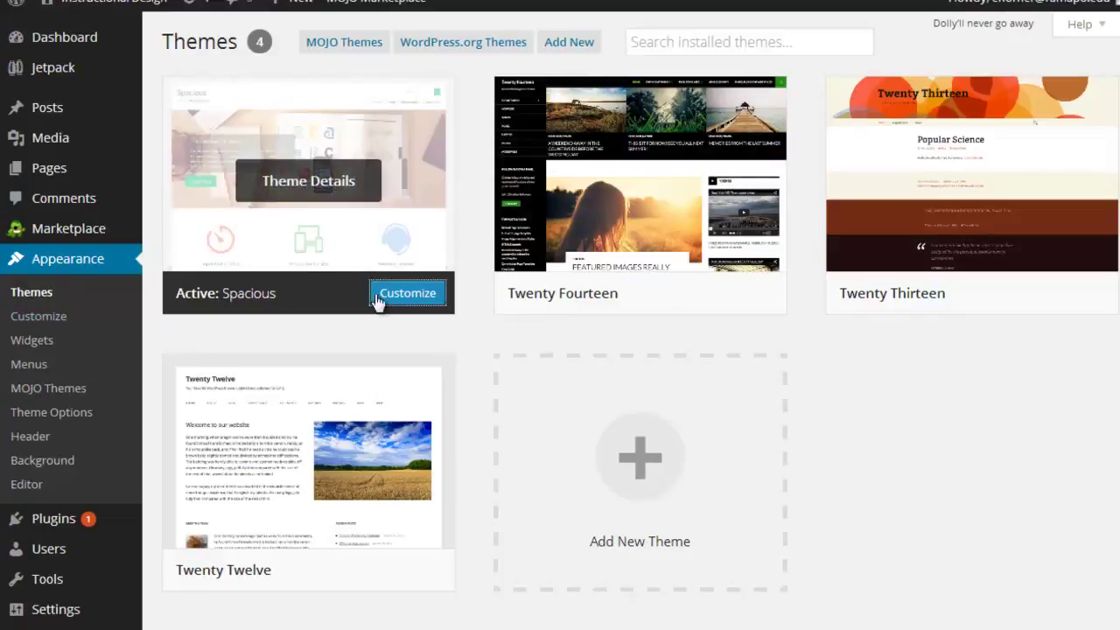
{"action": "left_click", "coordinate": [18, 414]}
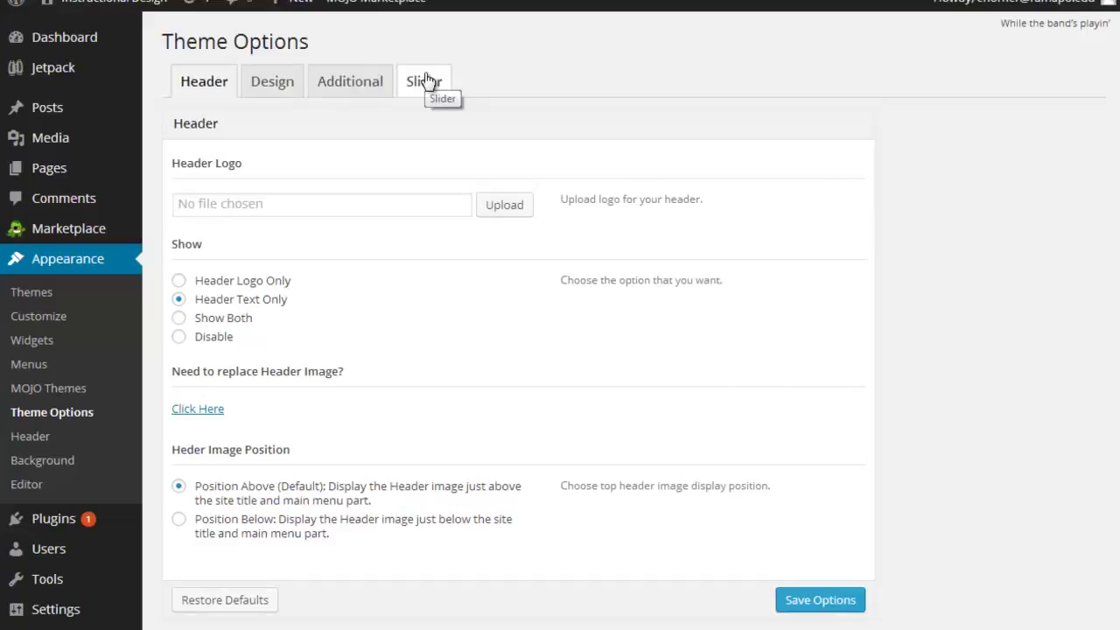
{"action": "scroll", "coordinate": [670, 249], "scroll_direction": "down", "scroll_amount": 3}
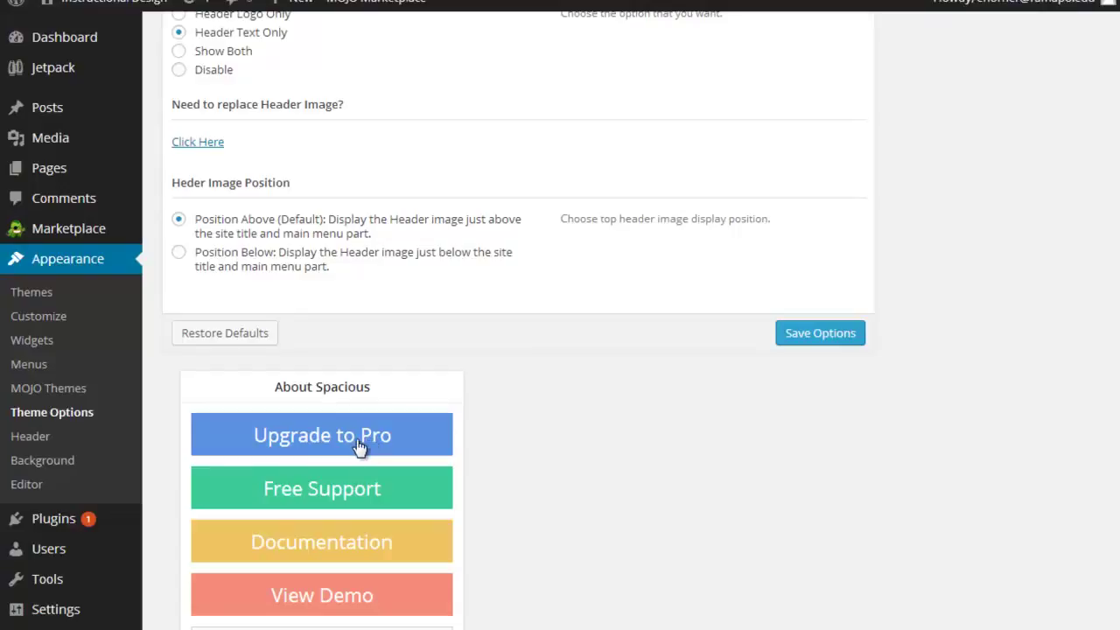
{"action": "scroll", "coordinate": [605, 485], "scroll_direction": "up", "scroll_amount": 3}
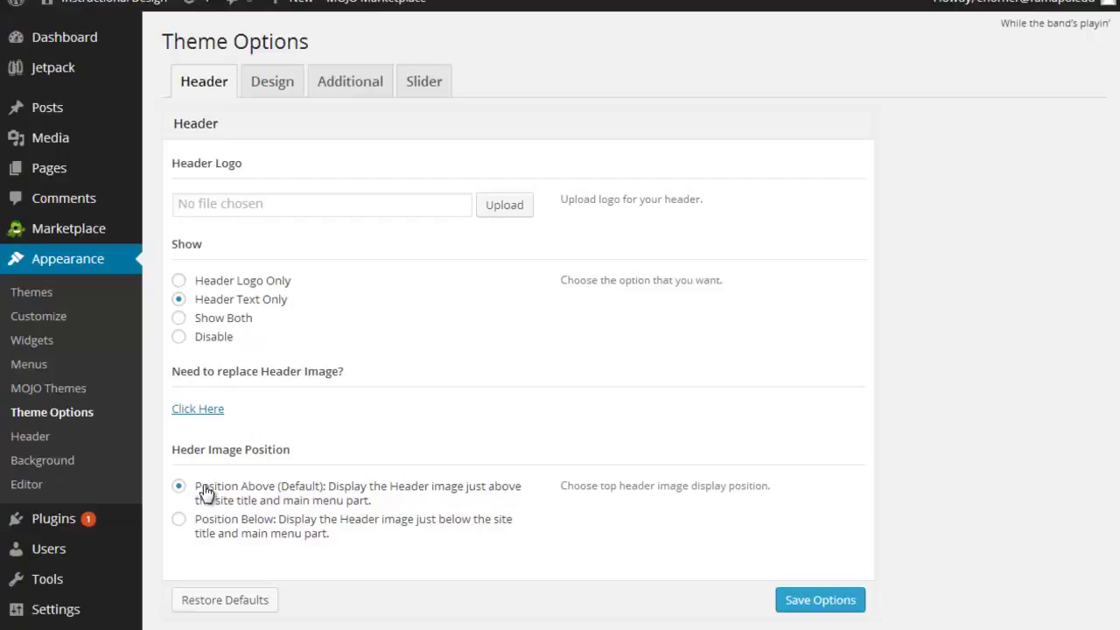
Step: In the Design settings, choose the boxed layout with a 978px content width
{"action": "left_click", "coordinate": [274, 88]}
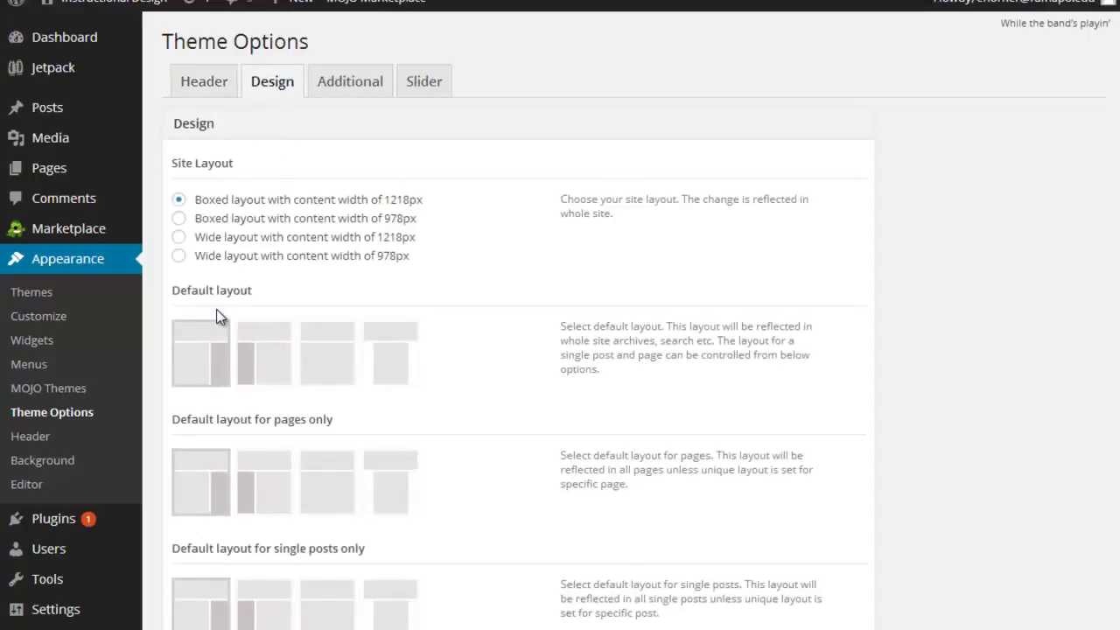
{"action": "left_click", "coordinate": [212, 227]}
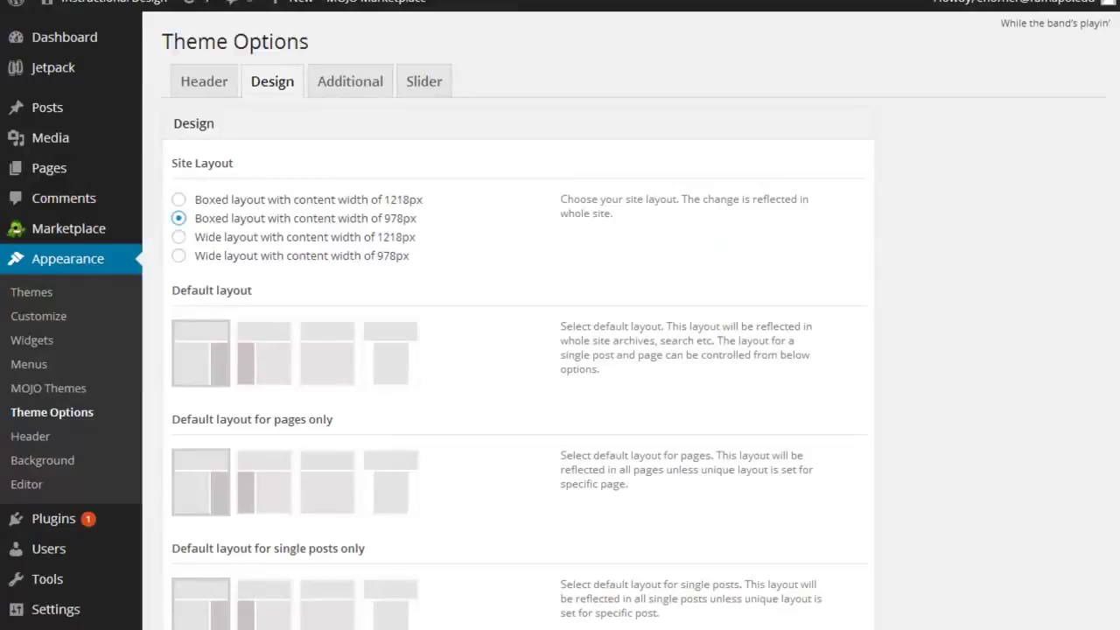
Step: Set the default page layout to left sidebar, then return to Theme Options
{"action": "left_click", "coordinate": [267, 478]}
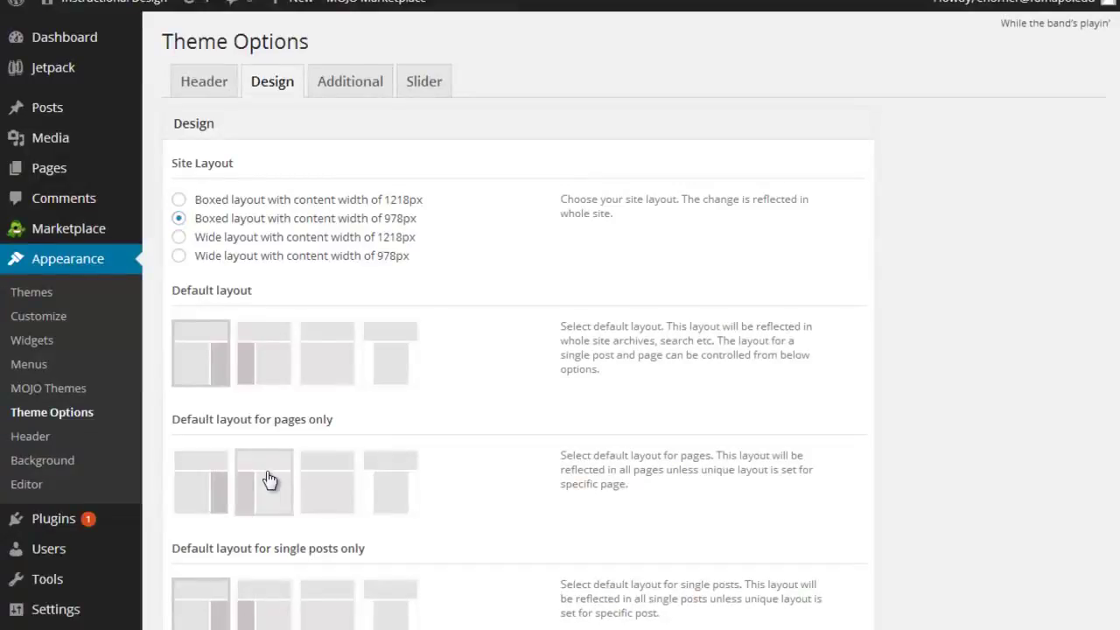
{"action": "scroll", "coordinate": [406, 452], "scroll_direction": "down", "scroll_amount": 10}
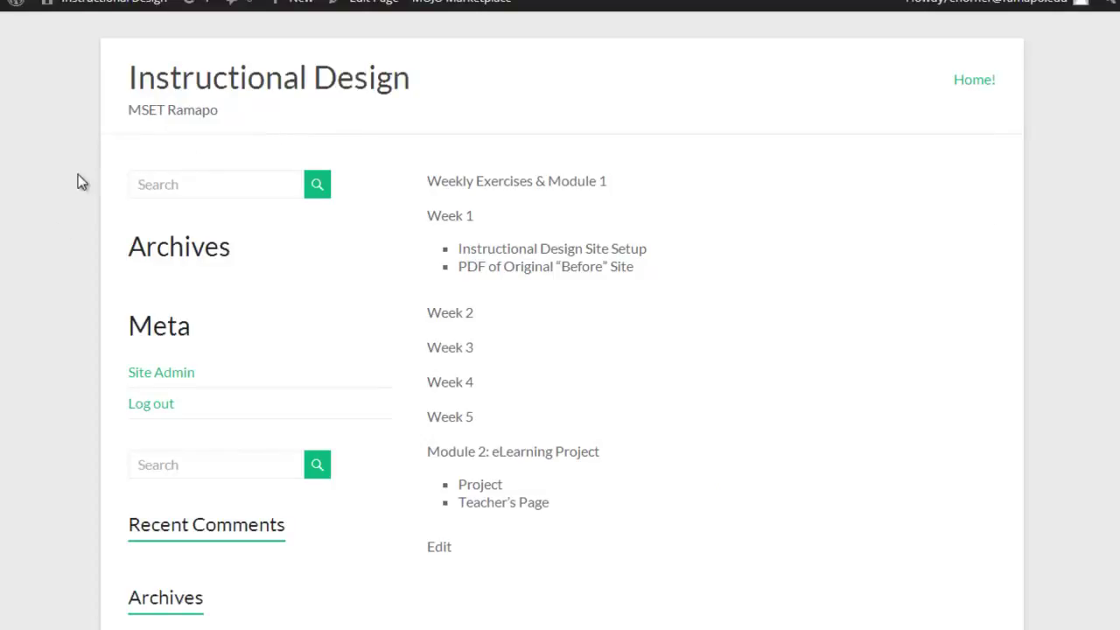
{"action": "key", "text": "alt+Left"}
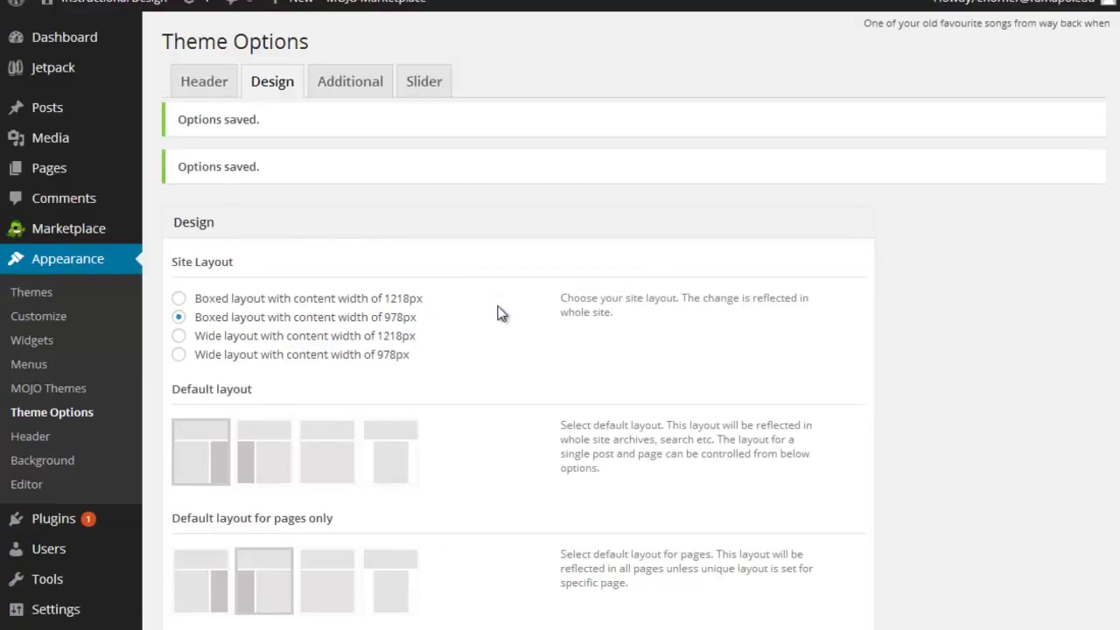
Step: Switch the Spacious colour skin to dark and save the theme options
{"action": "scroll", "coordinate": [498, 312], "scroll_direction": "down", "scroll_amount": 4}
{"action": "scroll", "coordinate": [499, 313], "scroll_direction": "down", "scroll_amount": 2}
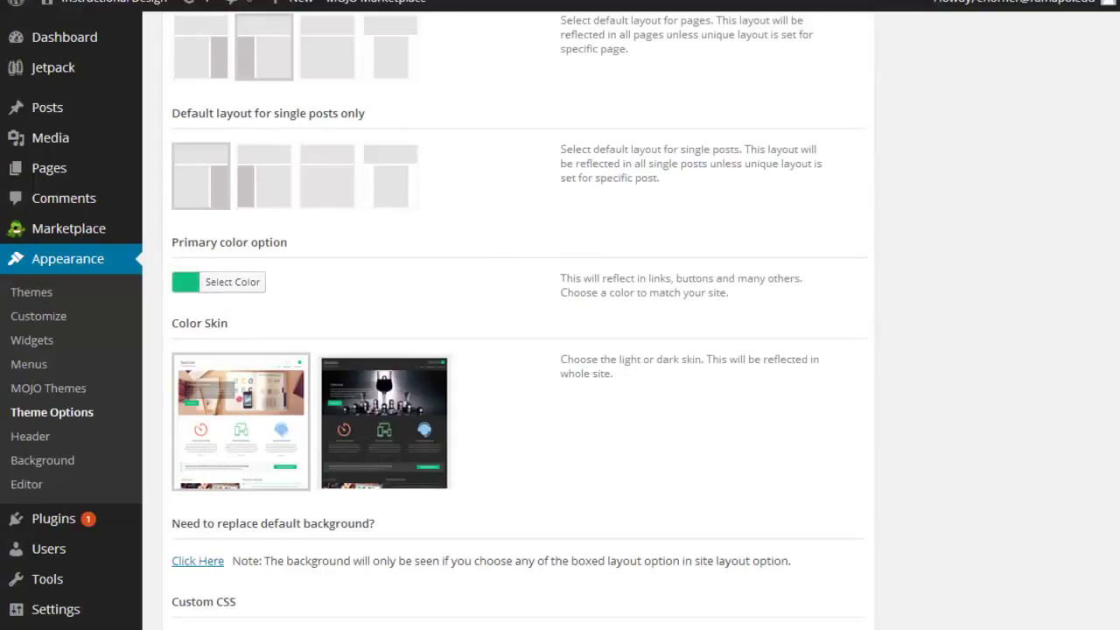
{"action": "key", "text": "alt+Right"}
{"action": "left_click", "coordinate": [355, 404]}
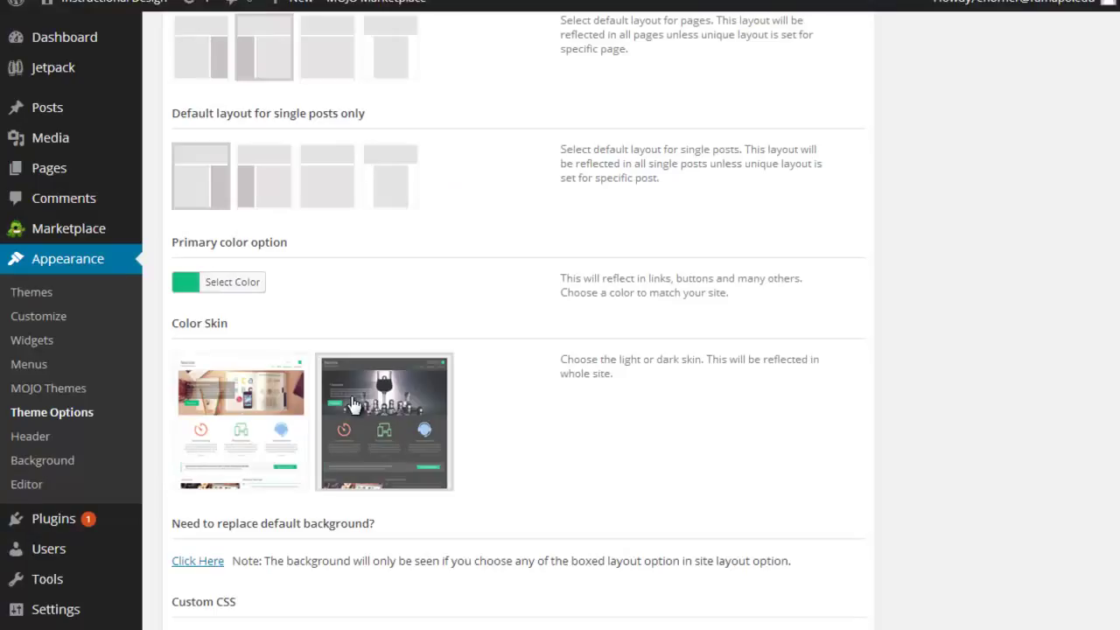
{"action": "scroll", "coordinate": [357, 411], "scroll_direction": "down", "scroll_amount": 5}
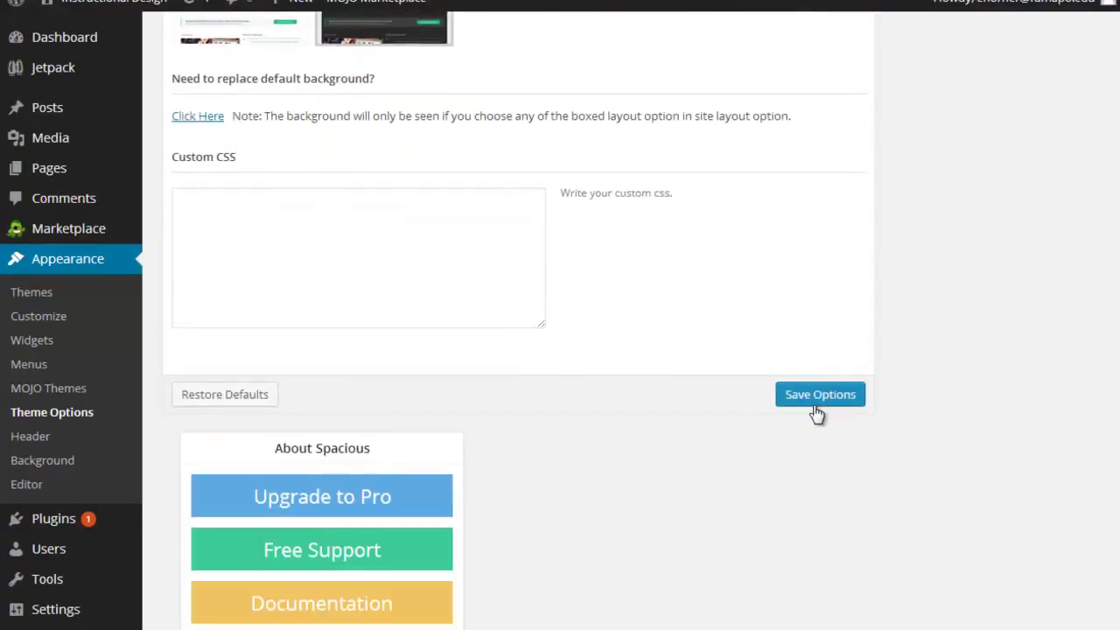
{"action": "left_click", "coordinate": [823, 402]}
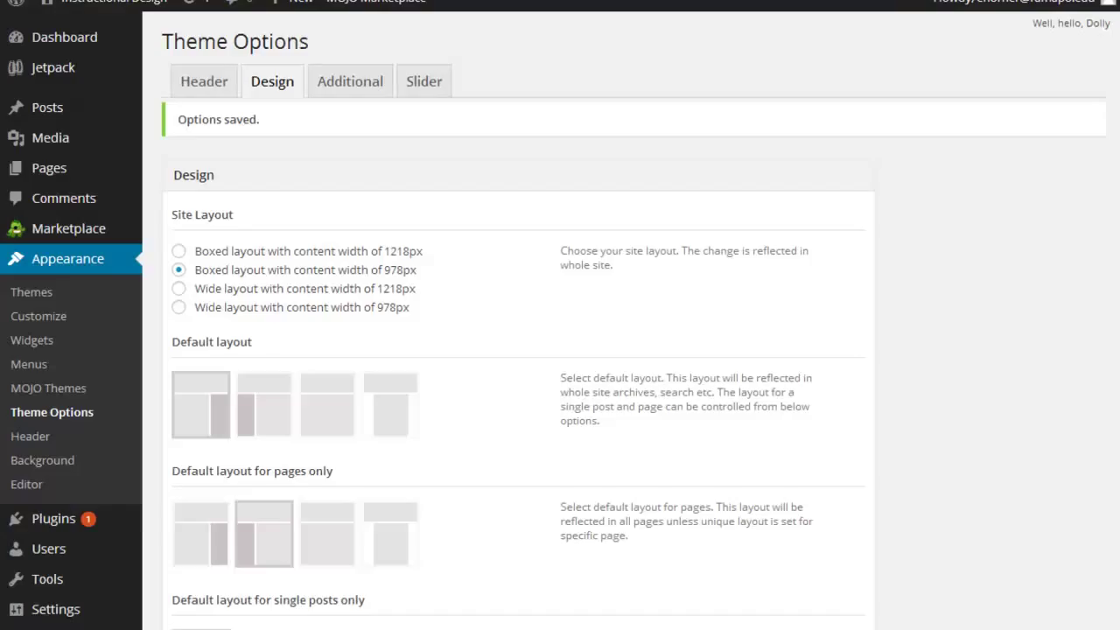
{"action": "scroll", "coordinate": [616, 464], "scroll_direction": "down", "scroll_amount": 7}
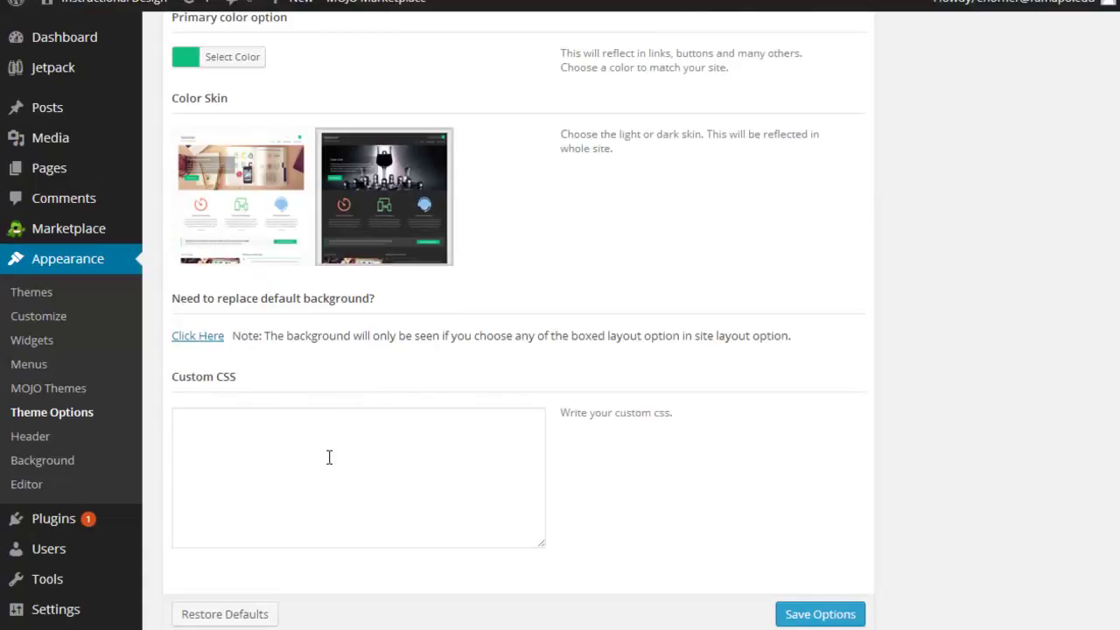
{"action": "scroll", "coordinate": [382, 622], "scroll_direction": "up", "scroll_amount": 8}
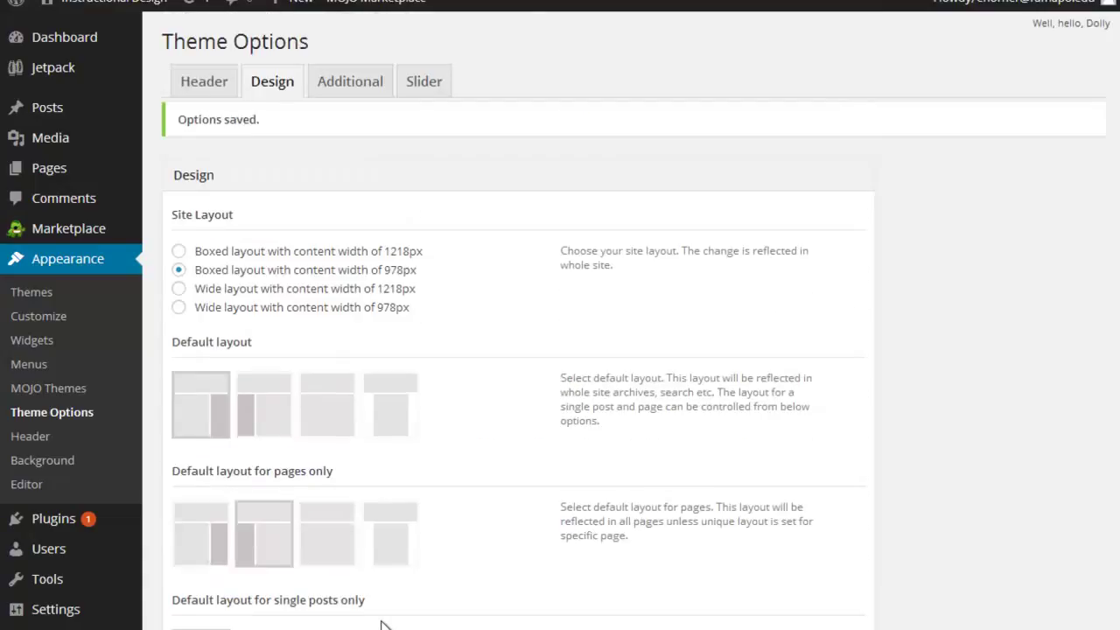
Step: Look over the Additional and Slider options, then return to the Header settings
{"action": "left_click", "coordinate": [341, 84]}
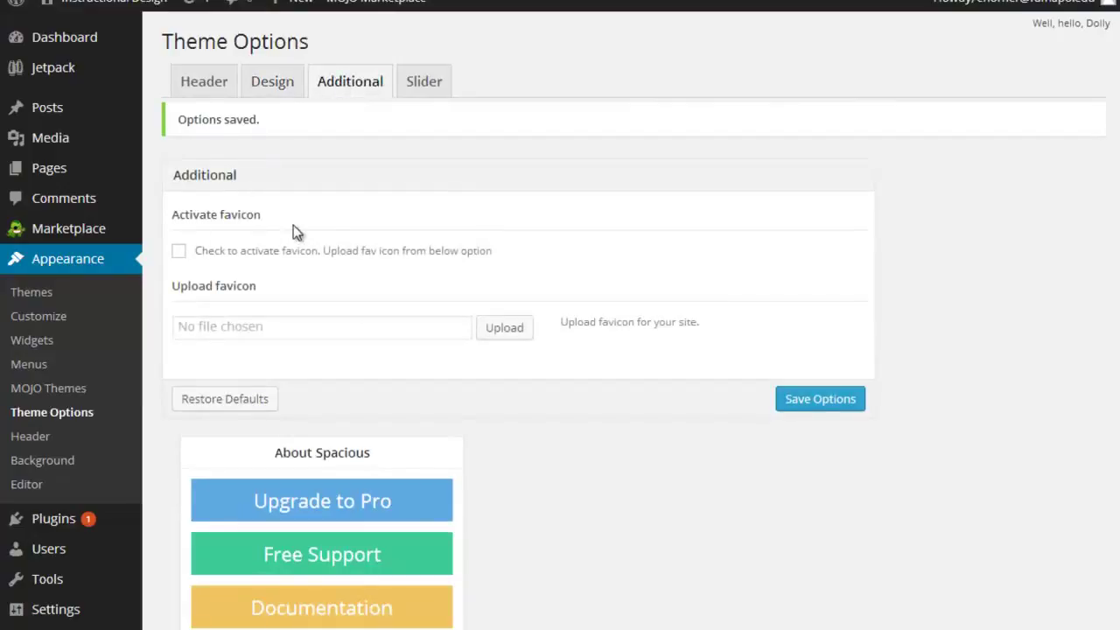
{"action": "left_click", "coordinate": [419, 83]}
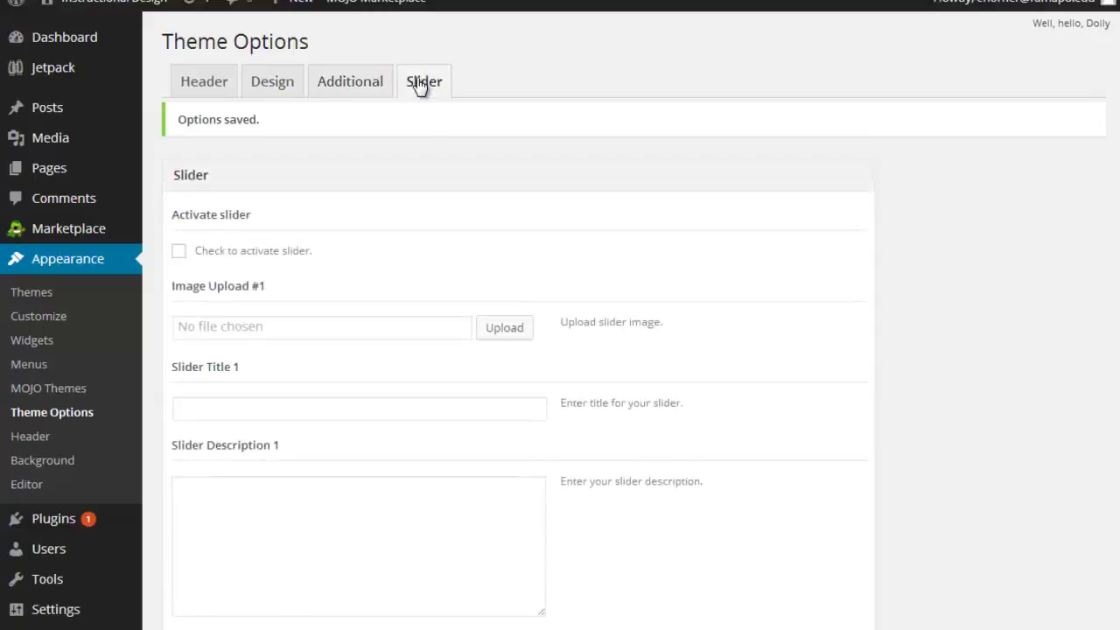
{"action": "left_click", "coordinate": [216, 83]}
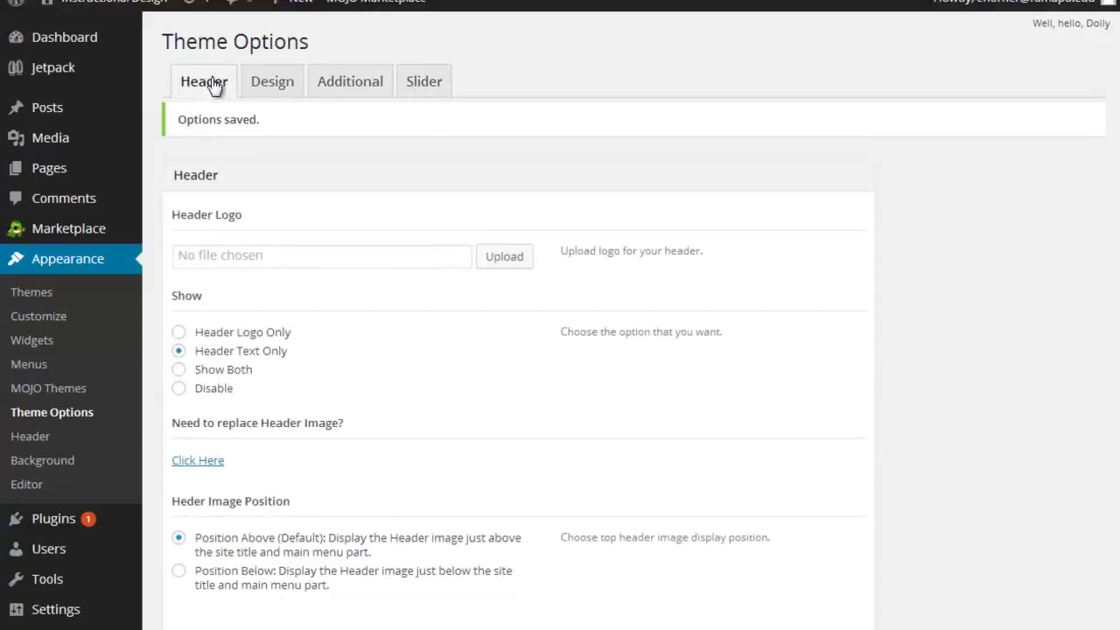
Step: Upload 11colorful-light-streams-2336.jpg from the Current WordPress Dev folder as a new header image
{"action": "left_click", "coordinate": [39, 319]}
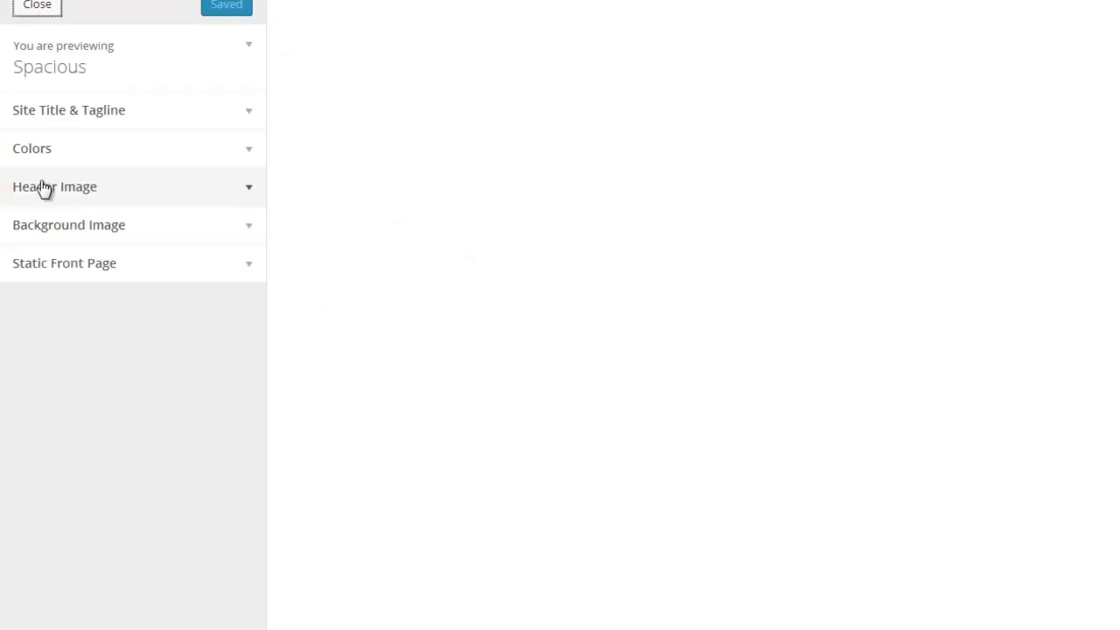
{"action": "left_click", "coordinate": [44, 187]}
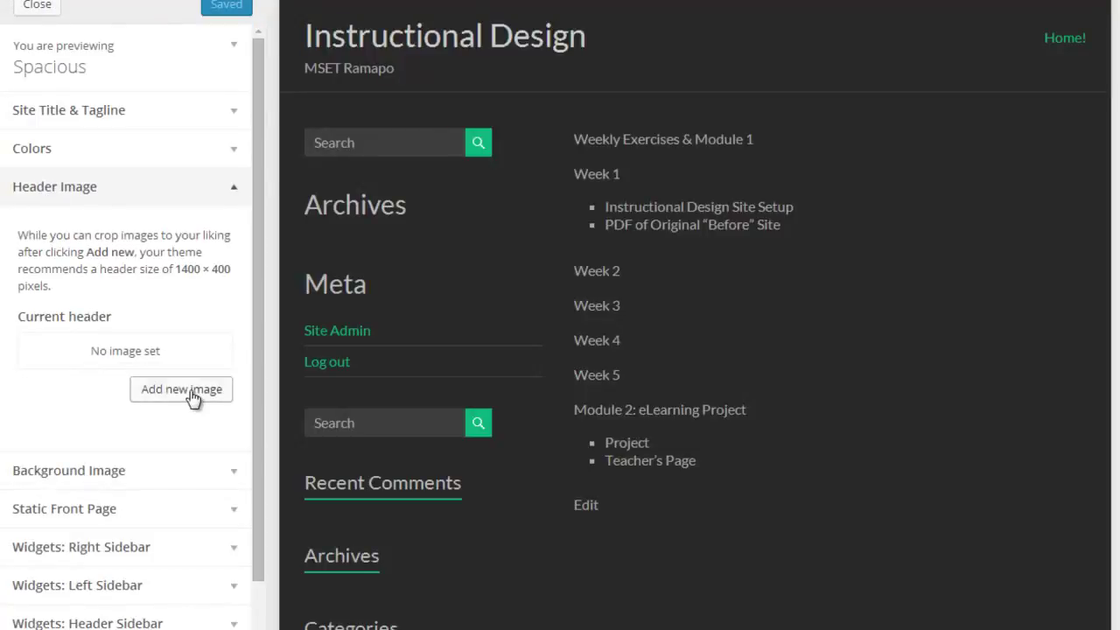
{"action": "left_click", "coordinate": [193, 397]}
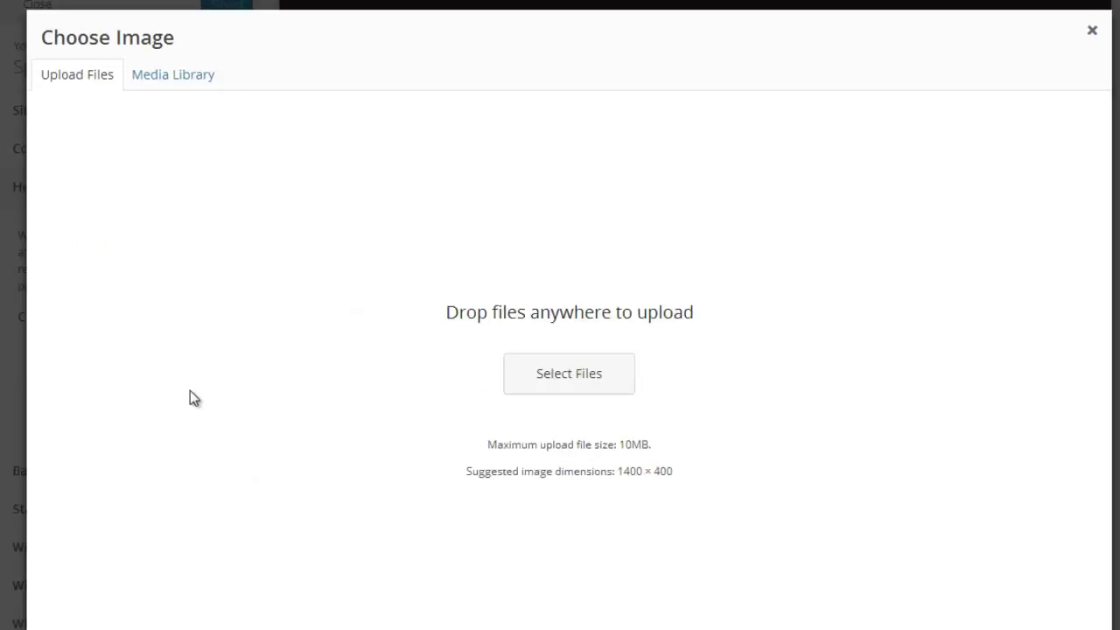
{"action": "left_click", "coordinate": [593, 383]}
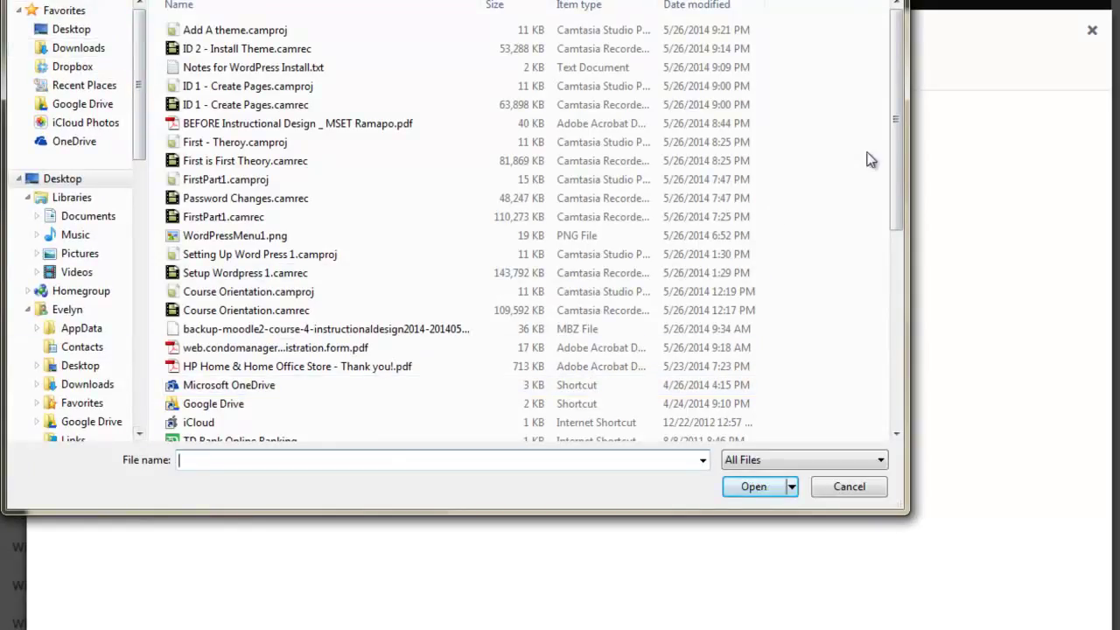
{"action": "left_click_drag", "start_coordinate": [893, 114], "coordinate": [877, 295]}
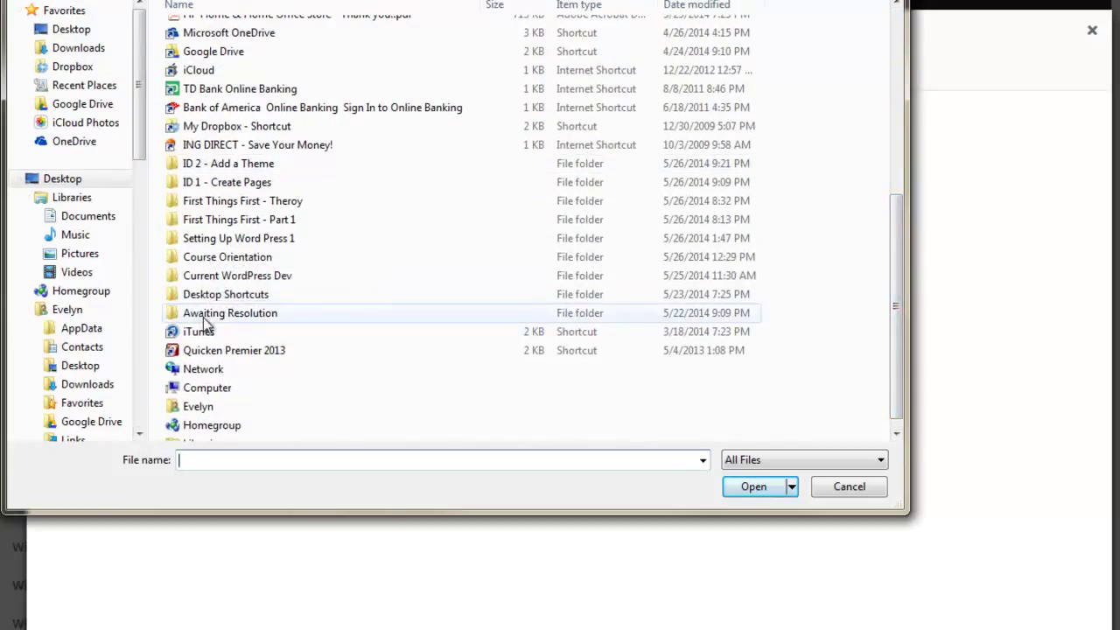
{"action": "scroll", "coordinate": [204, 324], "scroll_direction": "up", "scroll_amount": 4}
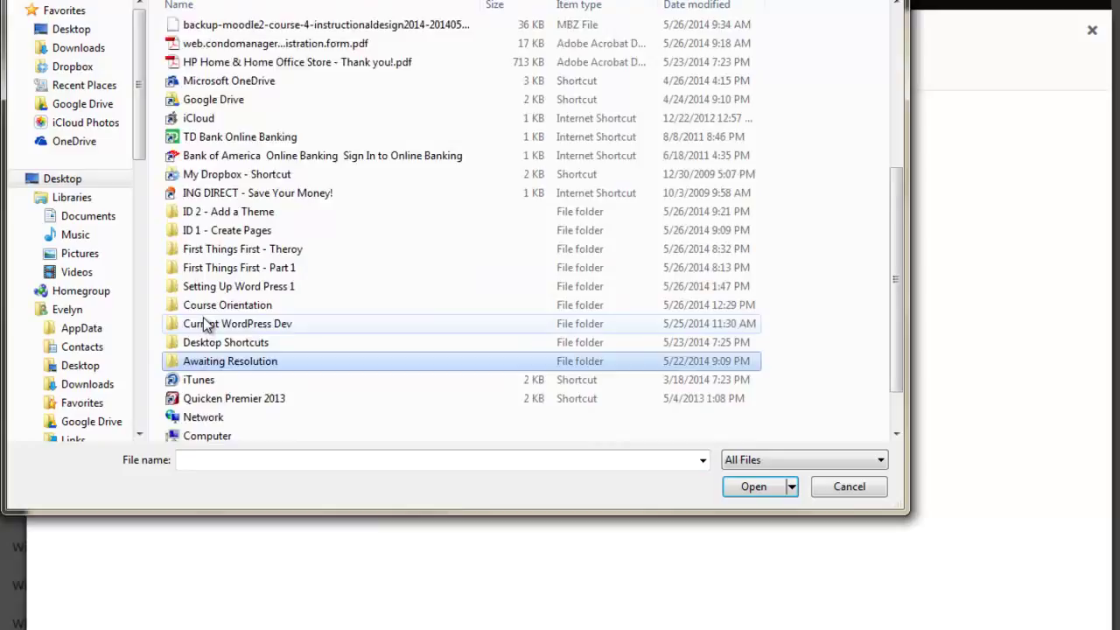
{"action": "scroll", "coordinate": [204, 324], "scroll_direction": "up", "scroll_amount": 3}
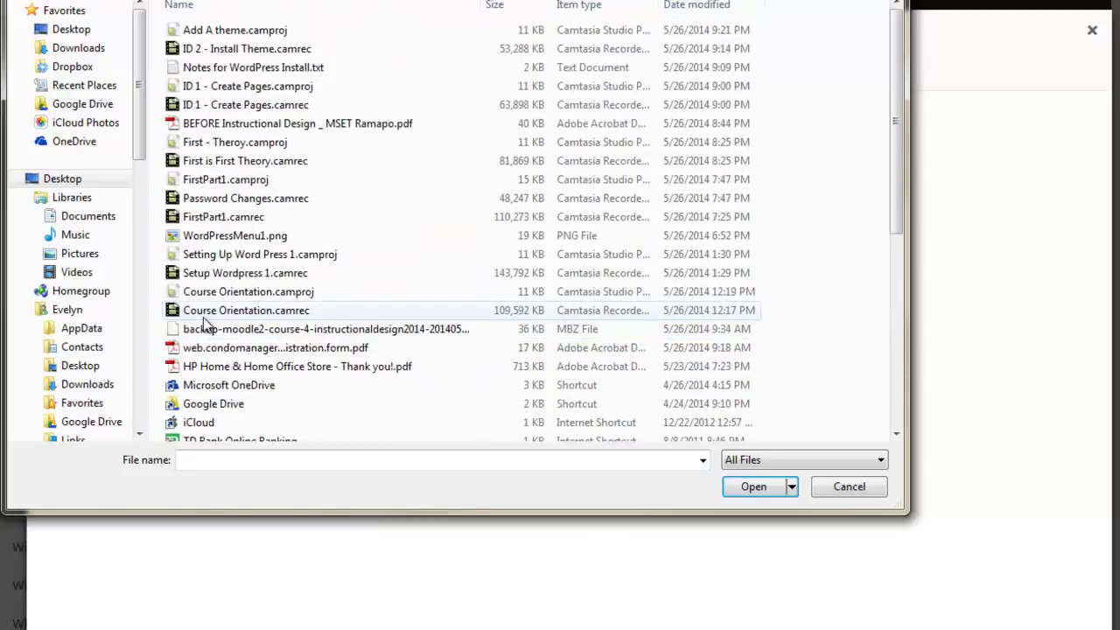
{"action": "scroll", "coordinate": [203, 324], "scroll_direction": "down", "scroll_amount": 7}
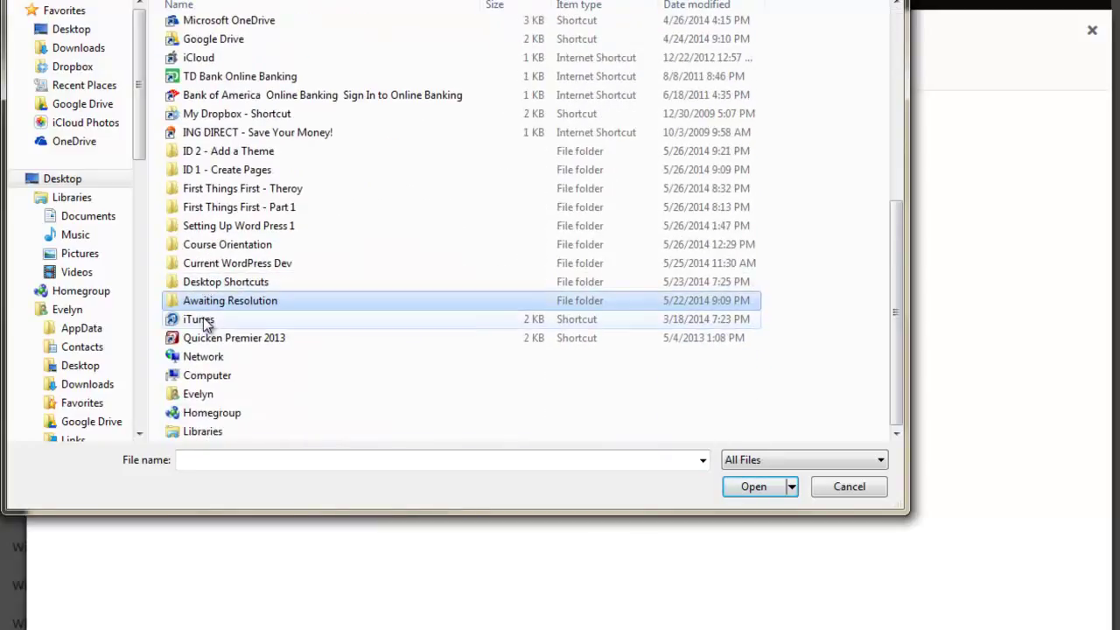
{"action": "double_click", "coordinate": [244, 262]}
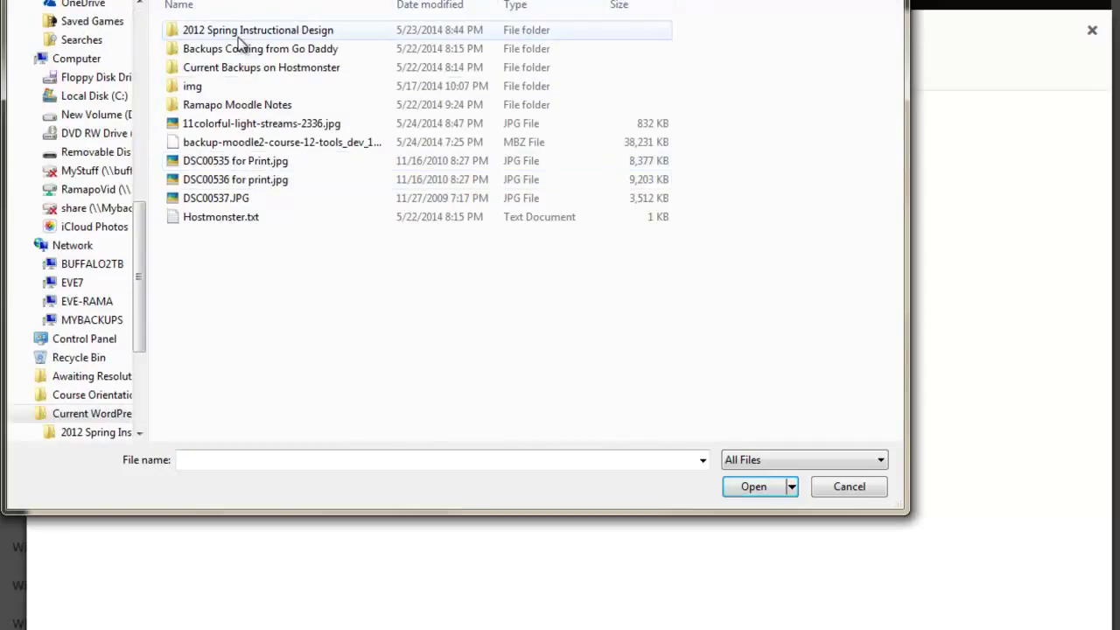
{"action": "left_click", "coordinate": [250, 124]}
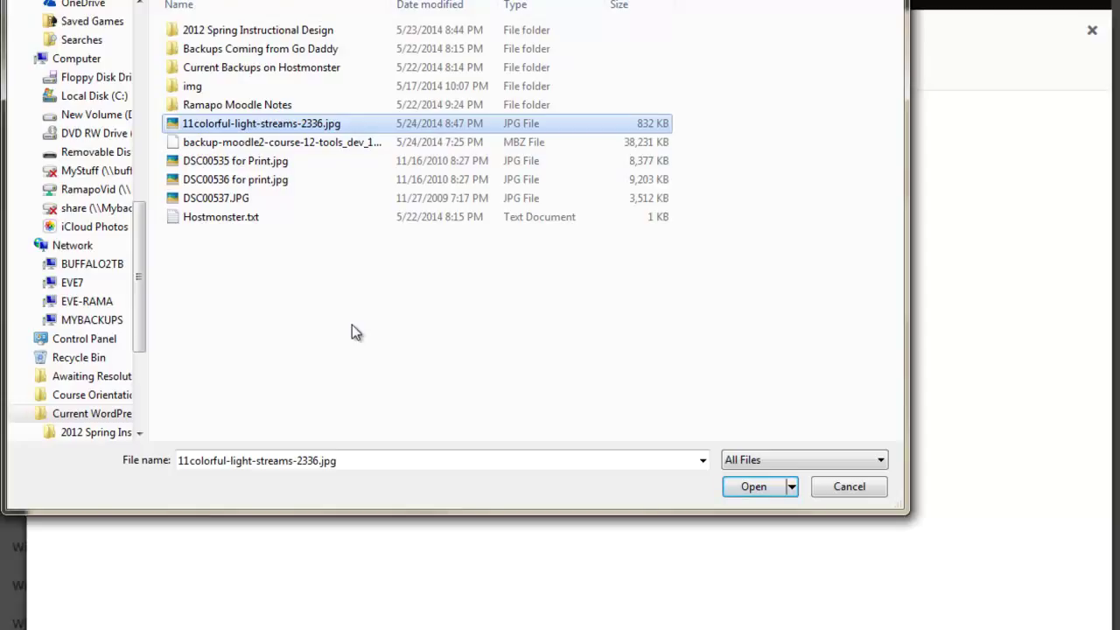
{"action": "left_click", "coordinate": [752, 486]}
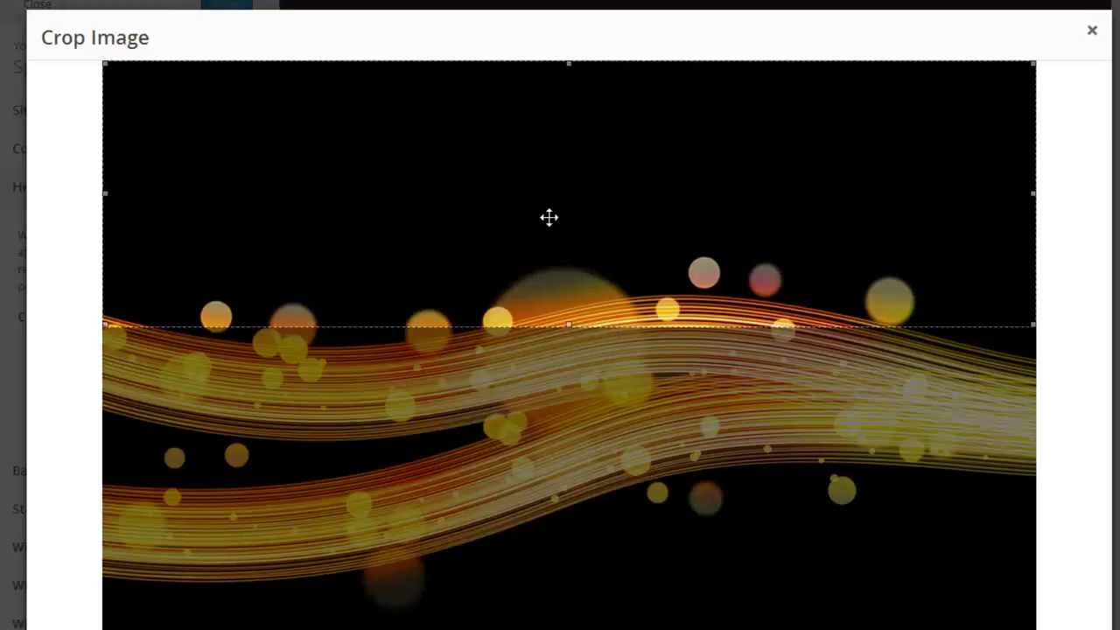
Step: Move the crop box down over the light streams and raise its bottom edge
{"action": "left_click_drag", "start_coordinate": [551, 250], "coordinate": [545, 450]}
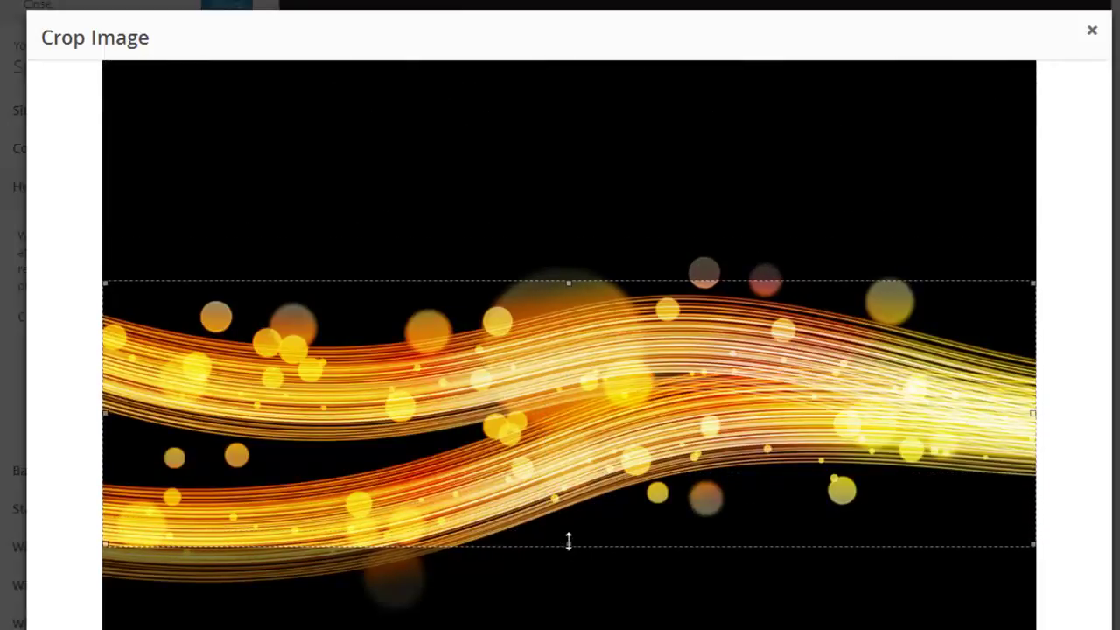
{"action": "left_click_drag", "start_coordinate": [568, 542], "coordinate": [568, 432]}
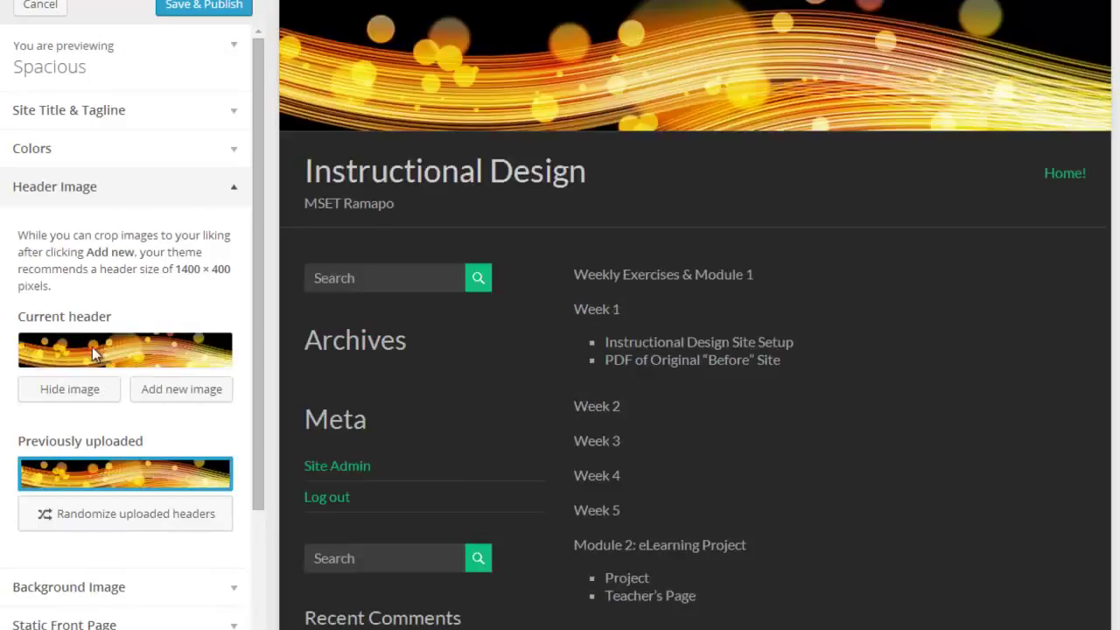
Step: Save & Publish the cropped light-streams header image
{"action": "left_click", "coordinate": [196, 8]}
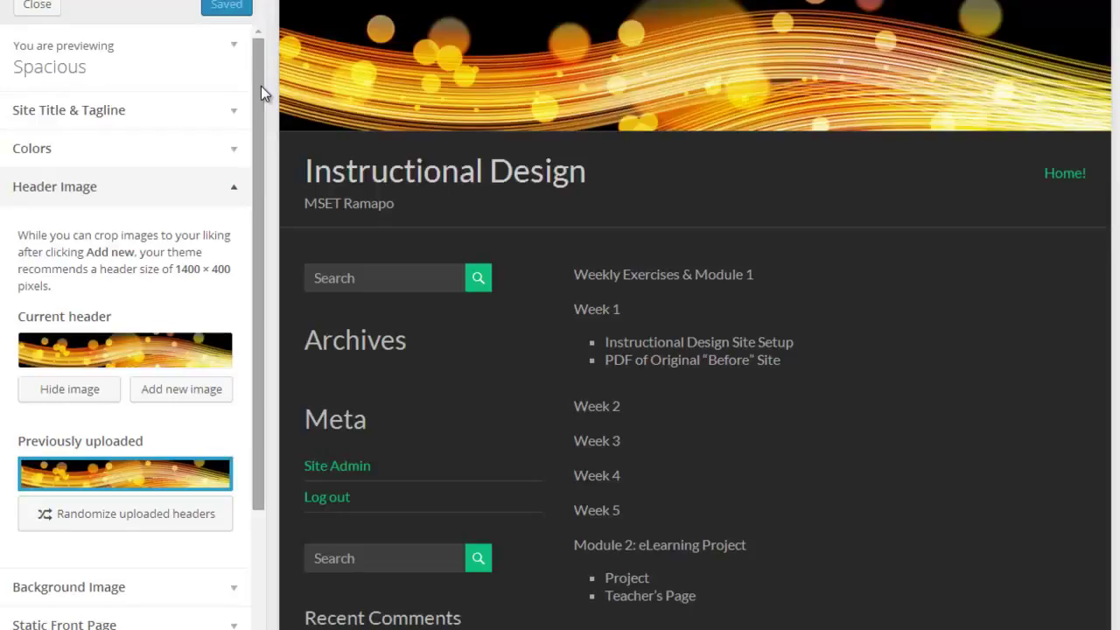
{"action": "left_click_drag", "start_coordinate": [260, 91], "coordinate": [235, 286]}
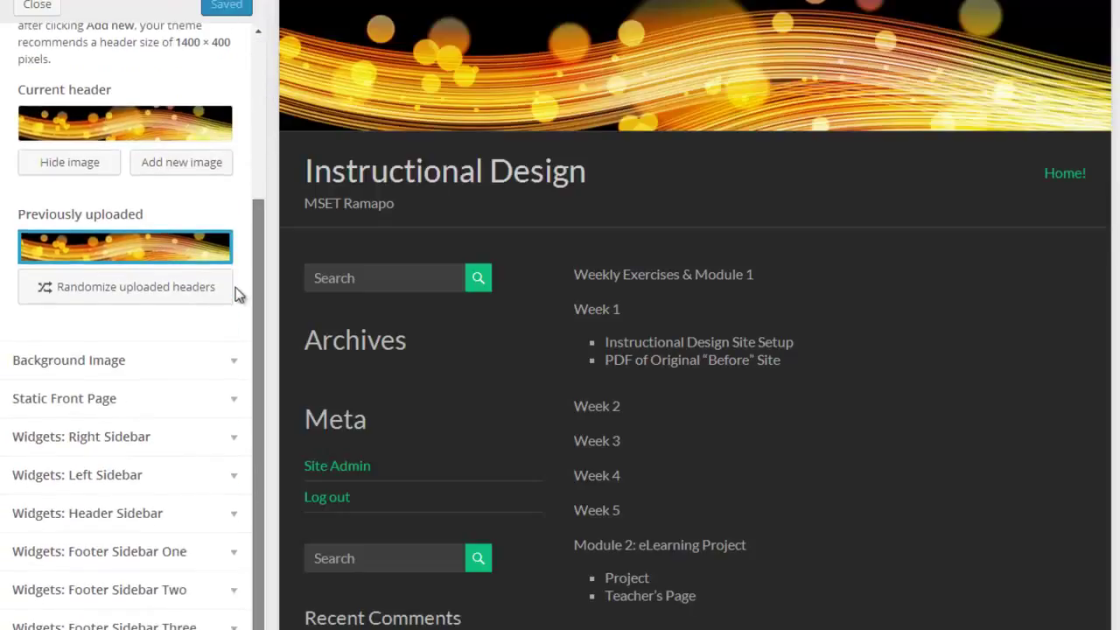
Step: Set 11colorful-light-streams-2336.jpg as the site background image
{"action": "left_click", "coordinate": [106, 369]}
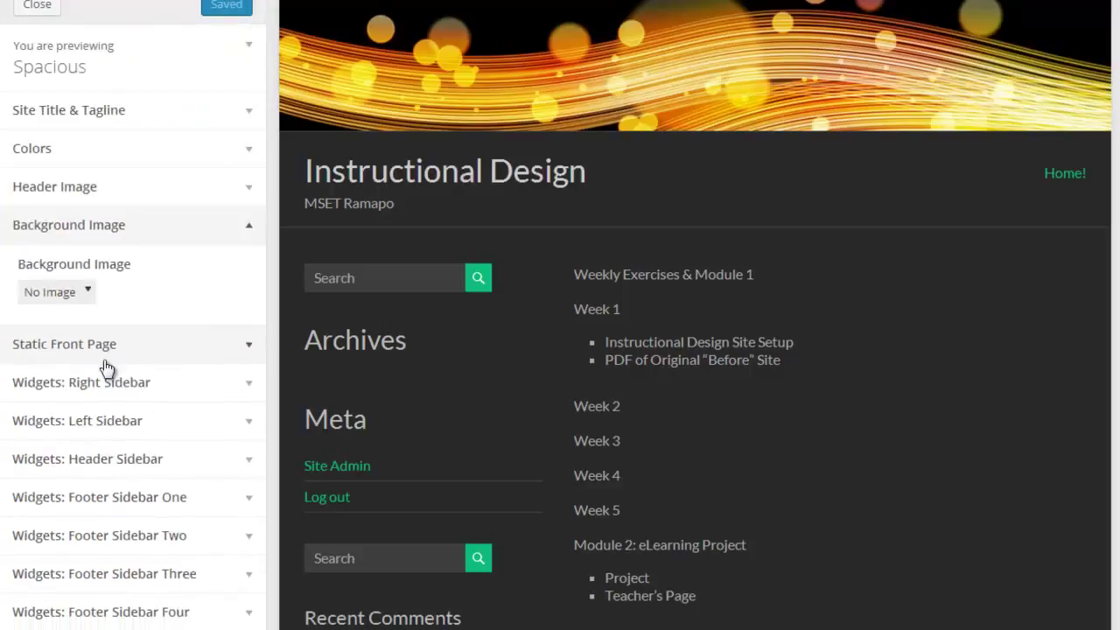
{"action": "left_click", "coordinate": [59, 299]}
{"action": "left_click", "coordinate": [174, 377]}
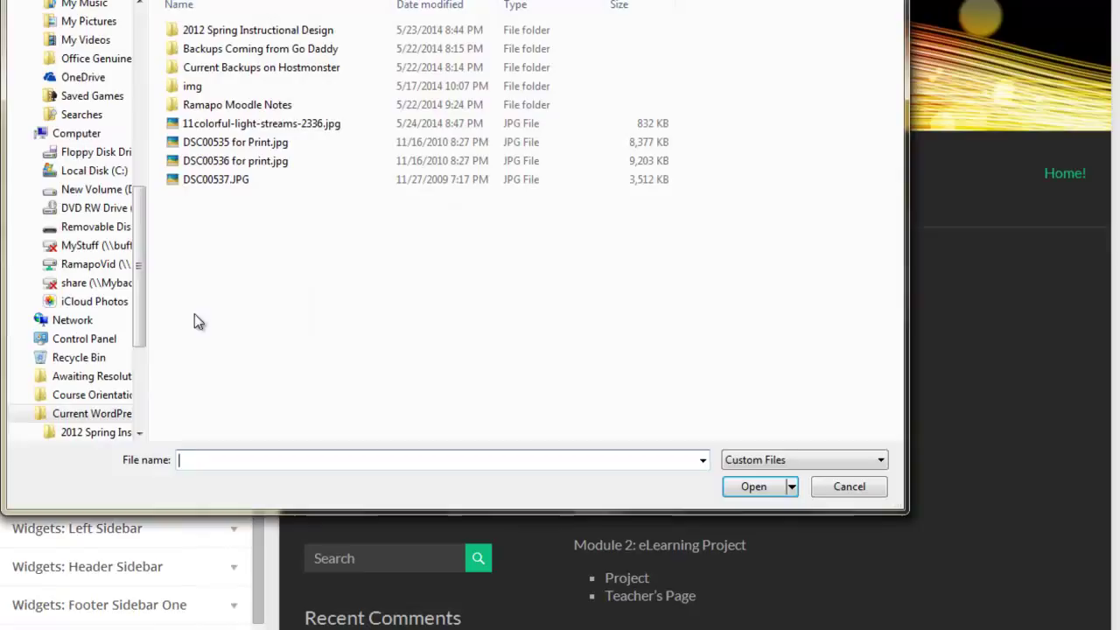
{"action": "left_click", "coordinate": [223, 127]}
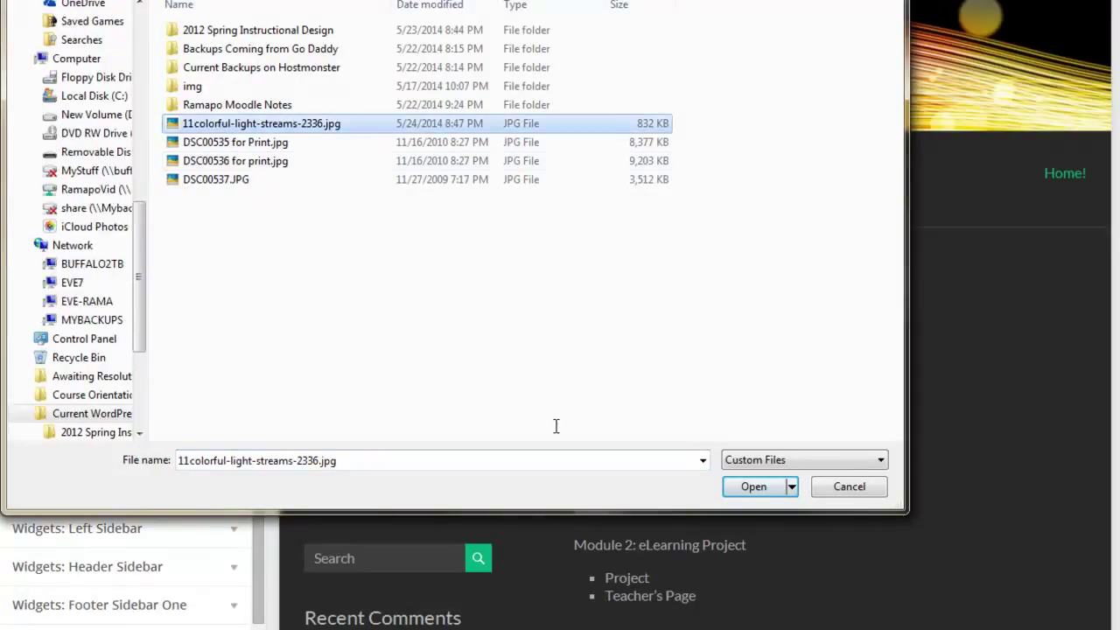
{"action": "left_click", "coordinate": [742, 490]}
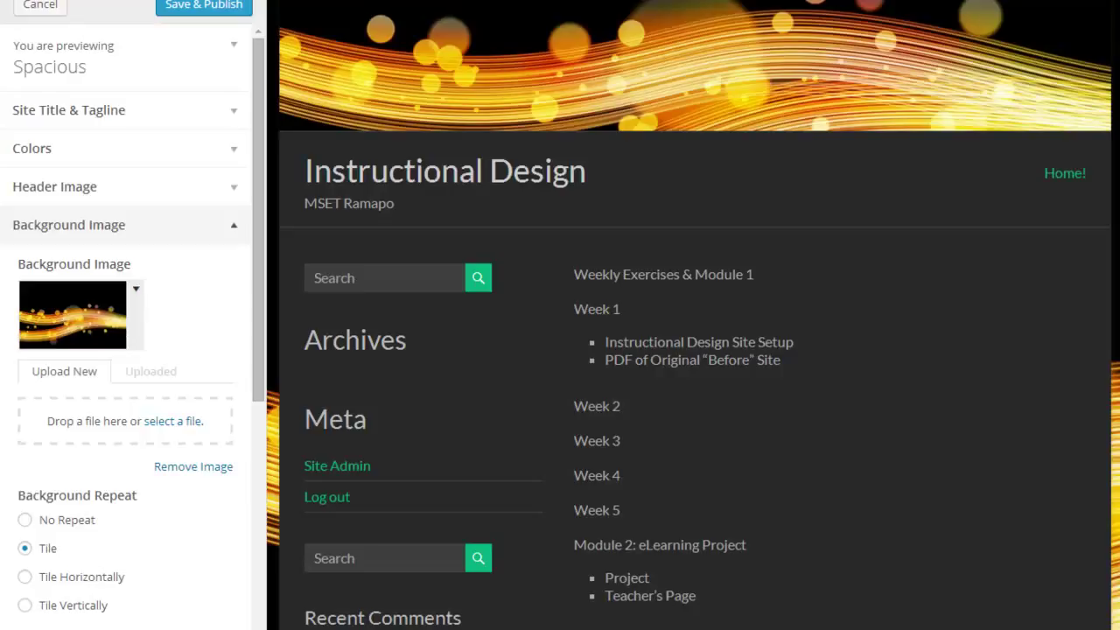
Step: Review the tiled background in the preview and Save & Publish it
{"action": "scroll", "coordinate": [254, 403], "scroll_direction": "down", "scroll_amount": 2}
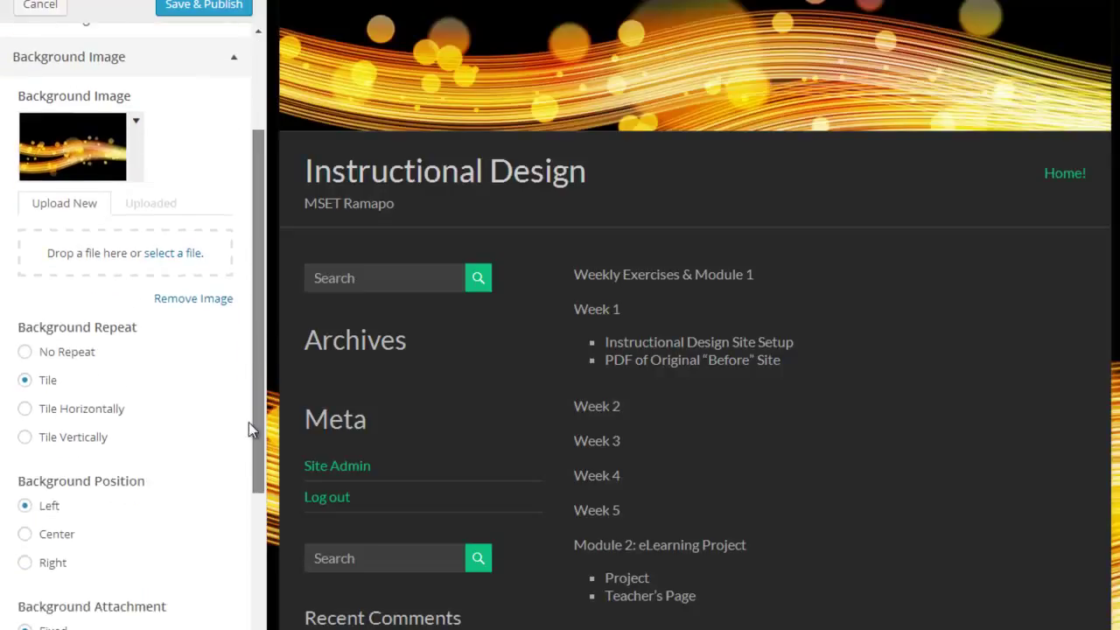
{"action": "scroll", "coordinate": [249, 422], "scroll_direction": "down", "scroll_amount": 2}
{"action": "scroll", "coordinate": [243, 489], "scroll_direction": "up", "scroll_amount": 1}
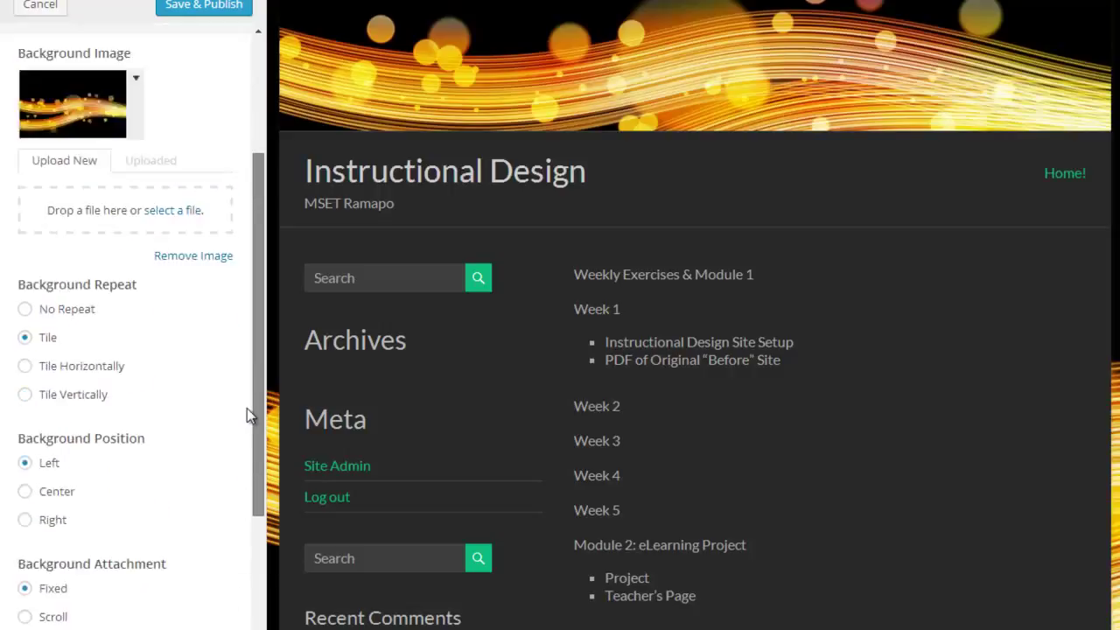
{"action": "scroll", "coordinate": [247, 408], "scroll_direction": "up", "scroll_amount": 2}
{"action": "scroll", "coordinate": [242, 385], "scroll_direction": "down", "scroll_amount": 4}
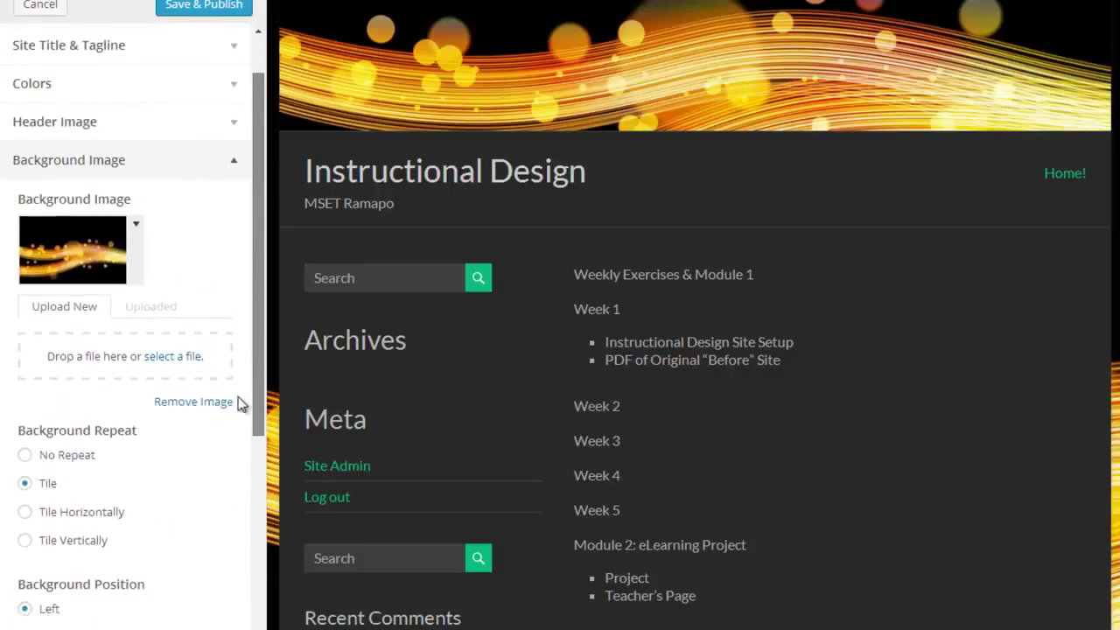
{"action": "scroll", "coordinate": [237, 437], "scroll_direction": "up", "scroll_amount": 4}
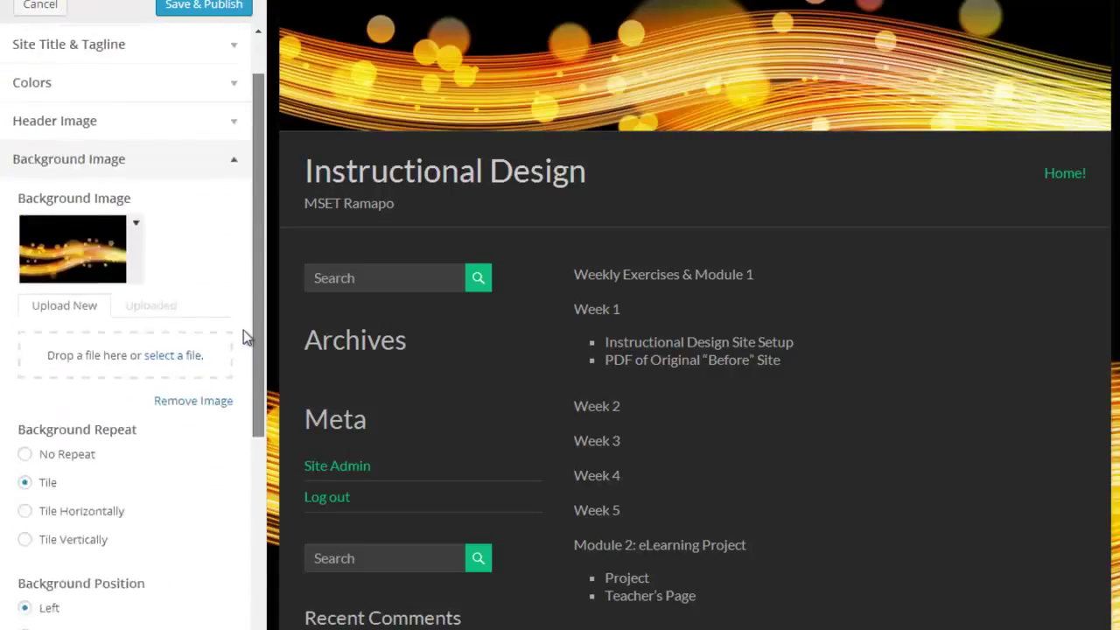
{"action": "left_click", "coordinate": [207, 10]}
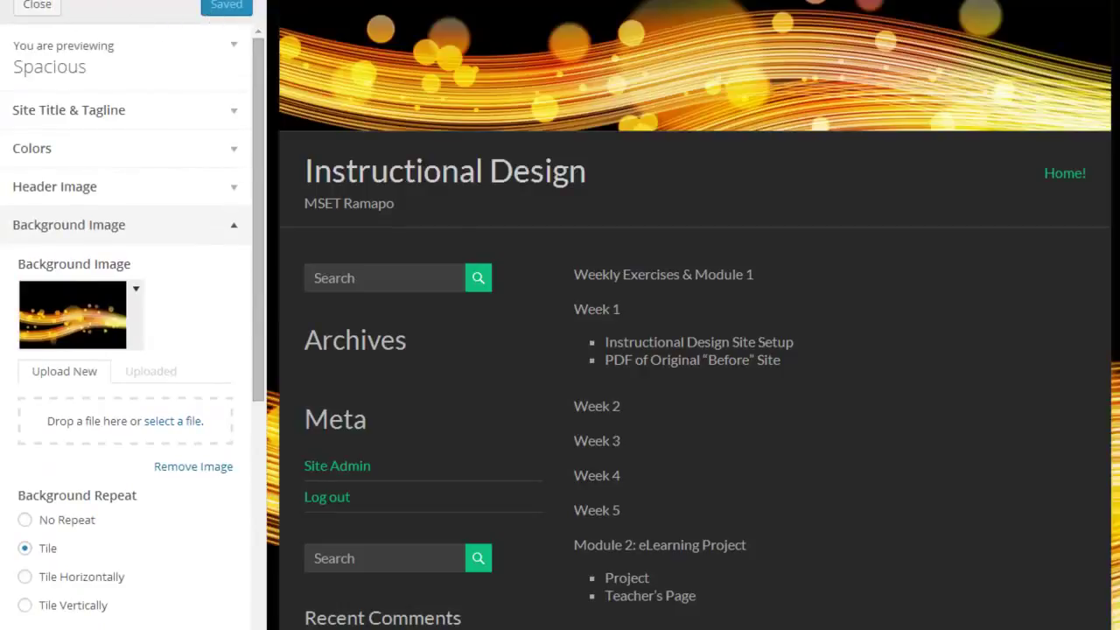
Step: Exit the Customizer back to Appearance > Themes, where Spacious is shown as the active theme
{"action": "left_click", "coordinate": [36, 5]}
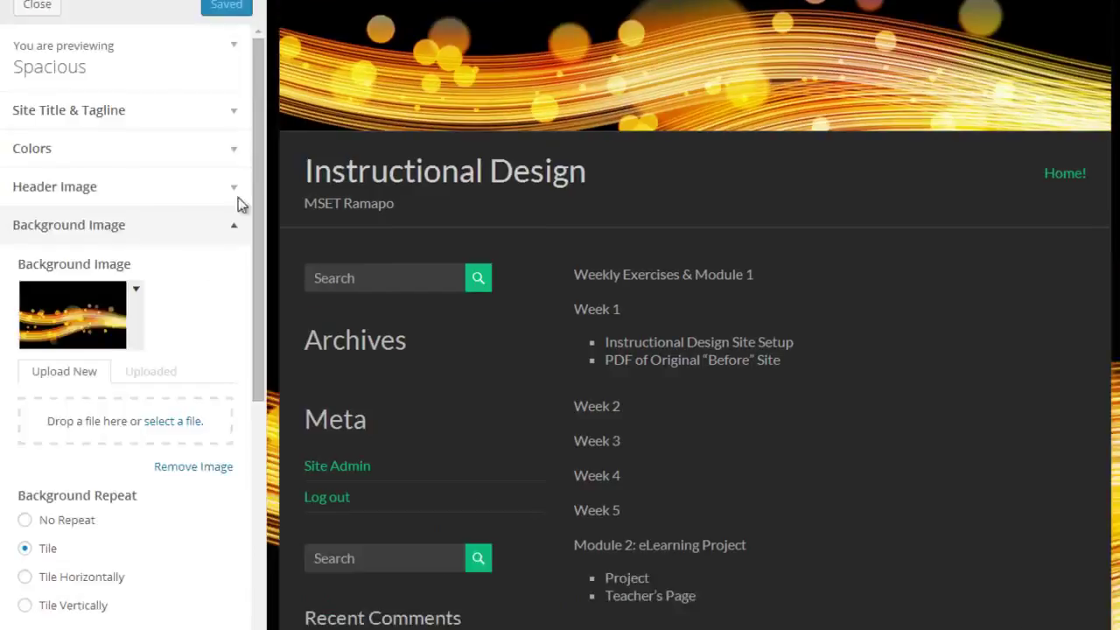
{"action": "left_click", "coordinate": [36, 7]}
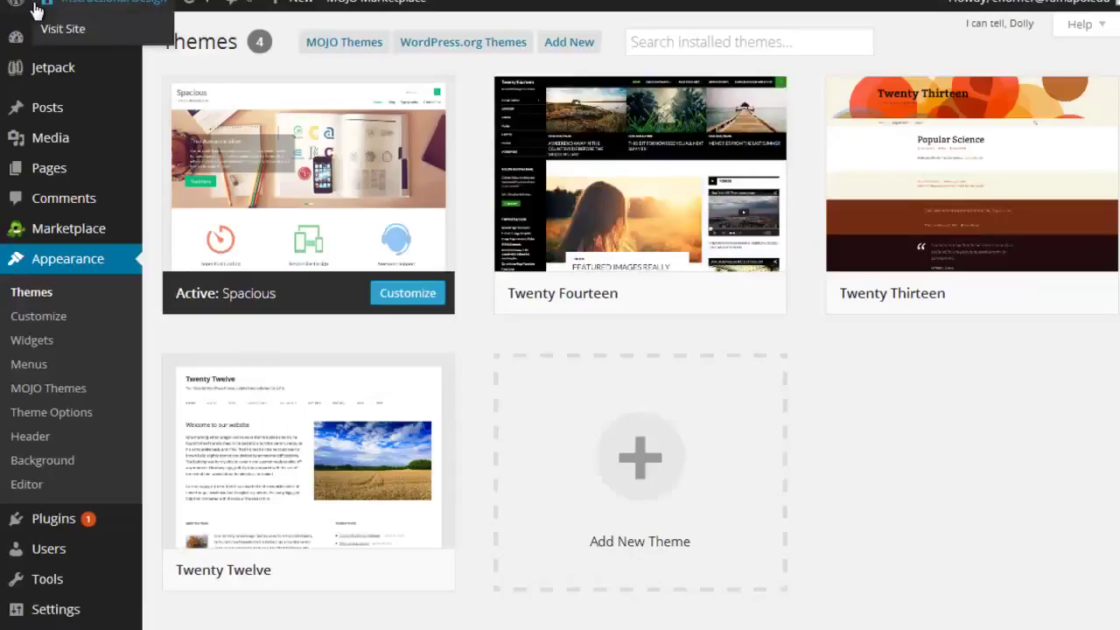